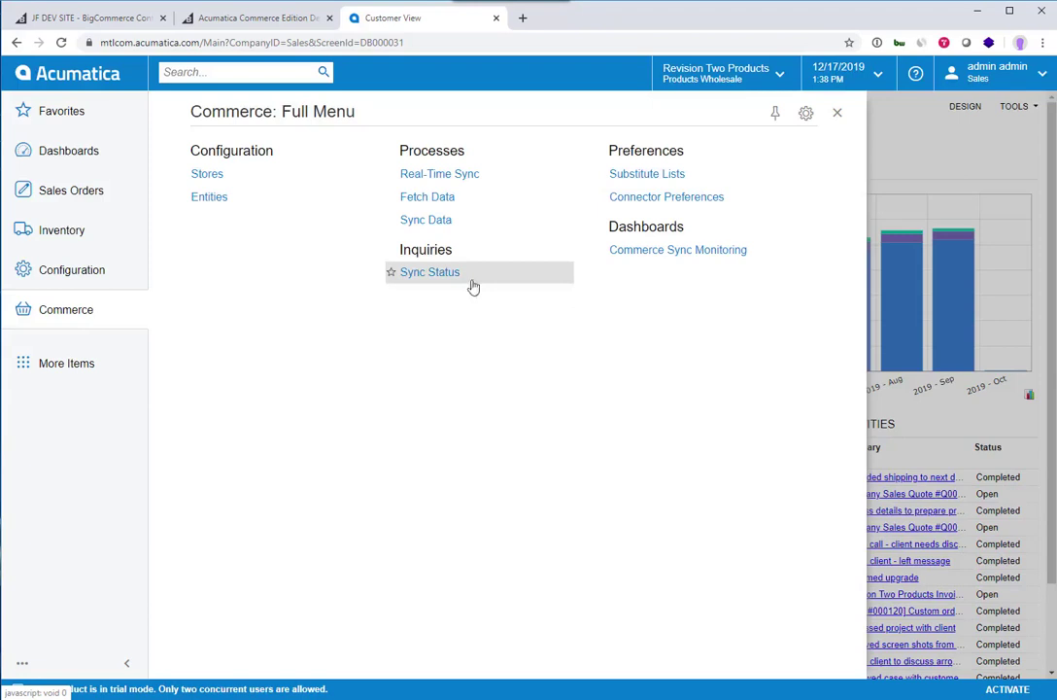
Open the Stores setup for ERPConnection2019r2U and confirm BigCommerce as its connector
left_click(231, 177)
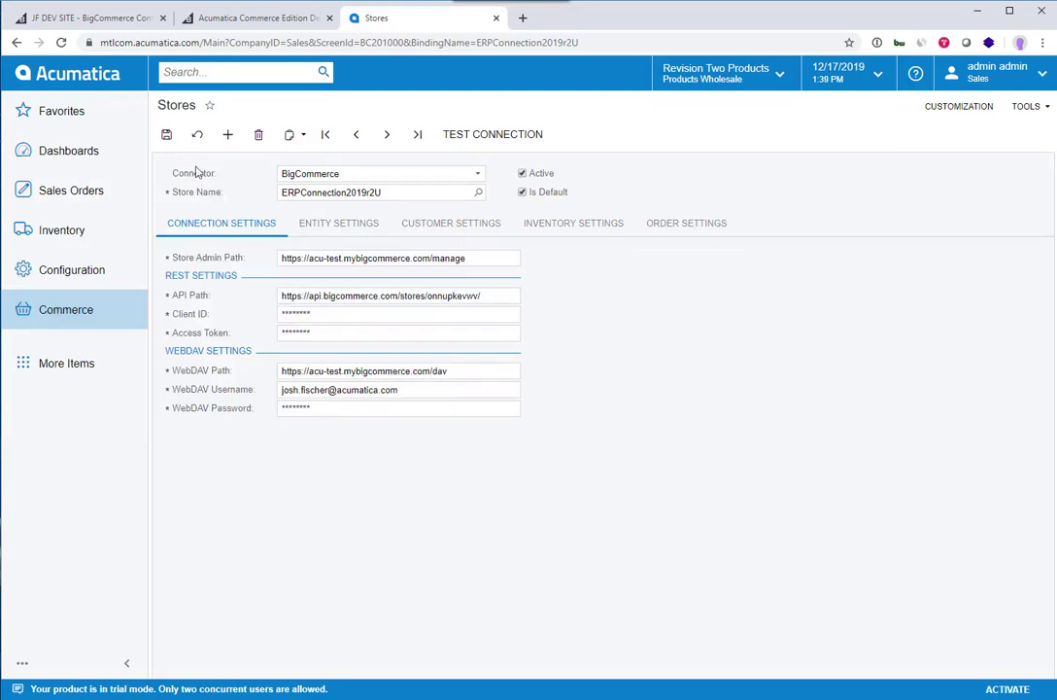
left_click(324, 175)
left_click(324, 174)
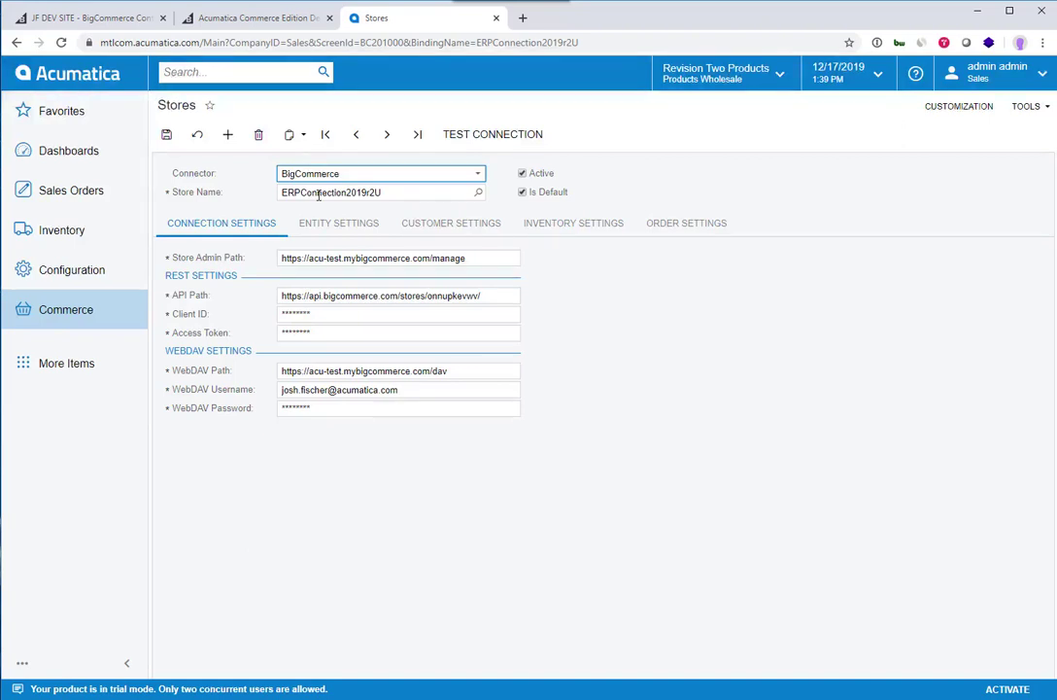
left_click(394, 191)
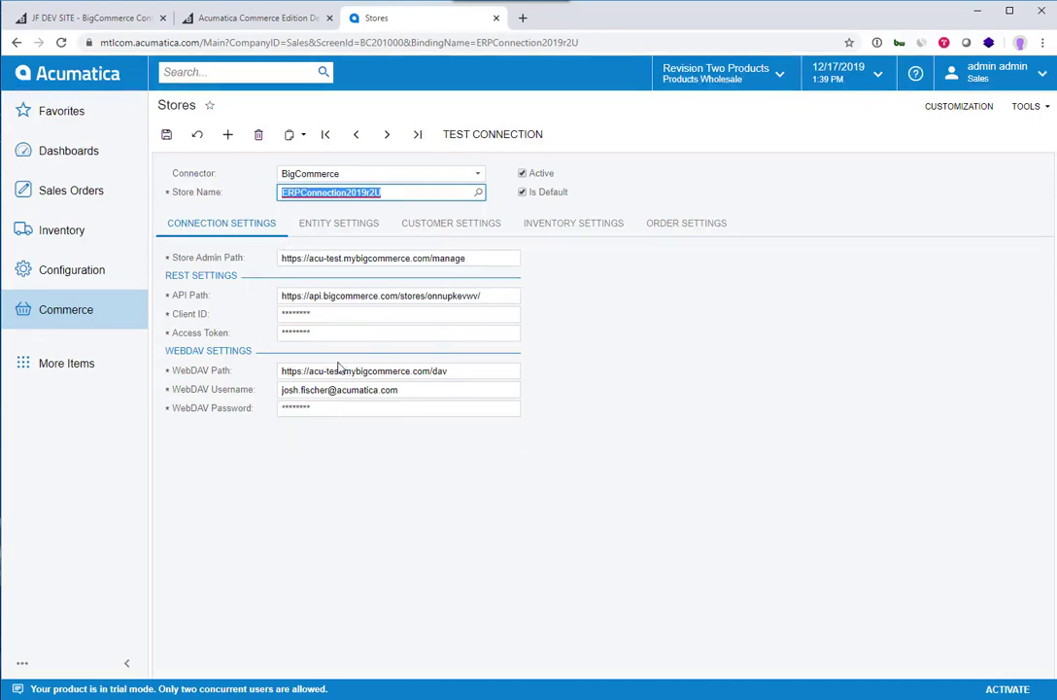
Check BigCommerce's Store API Accounts for ERPConnection2019r2Update2, then return to Acumatica's Stores form
left_click(97, 19)
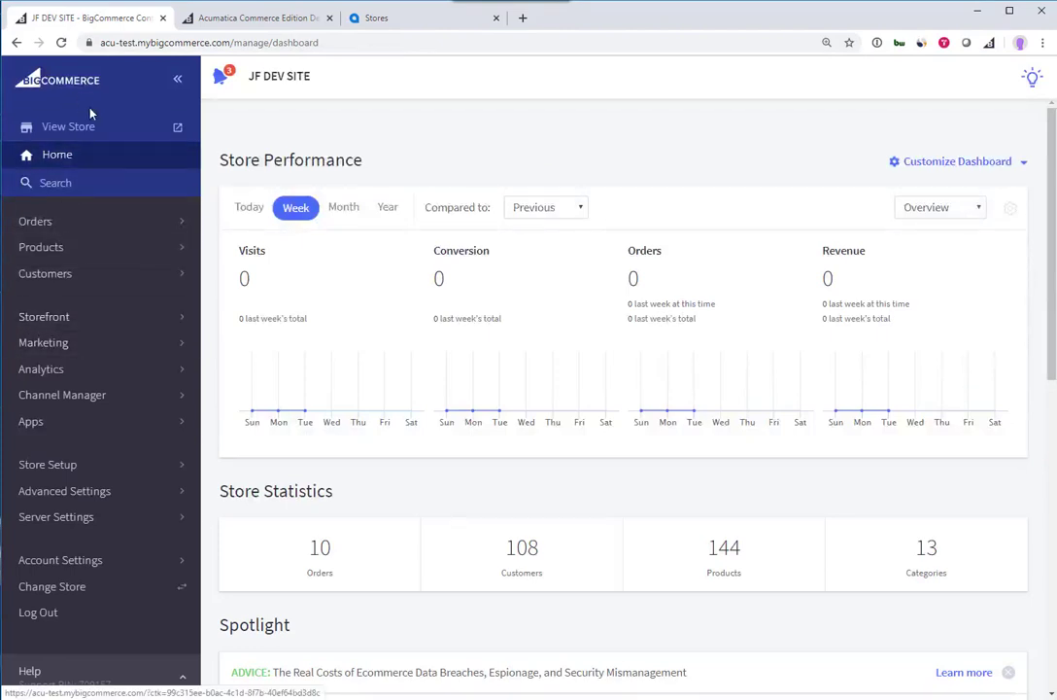
left_click(87, 495)
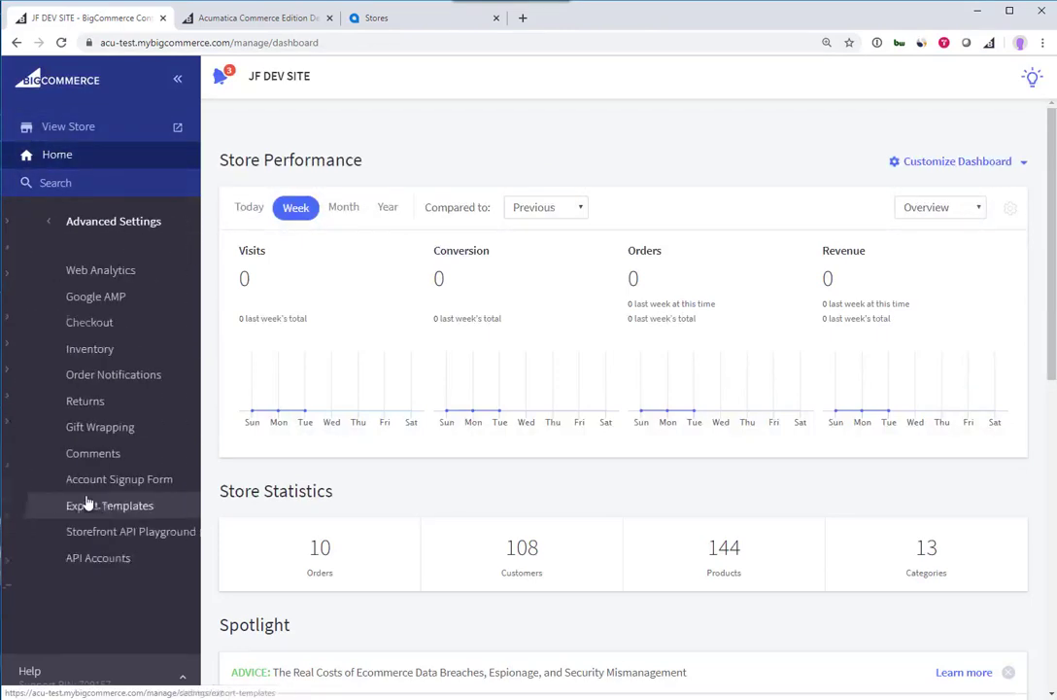
left_click(94, 560)
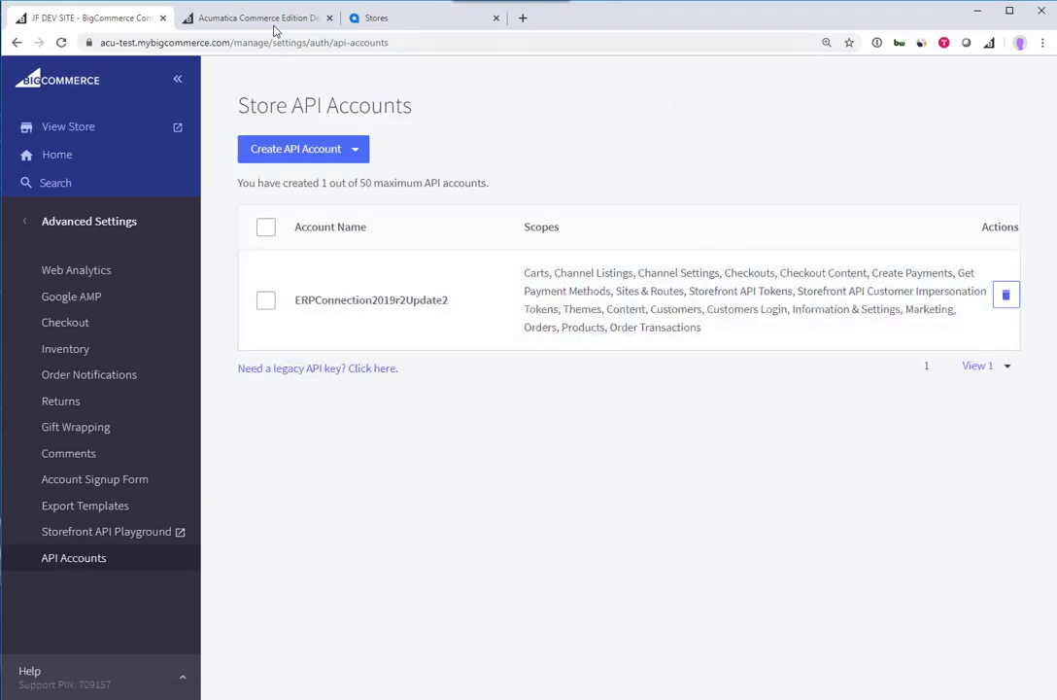
left_click(390, 19)
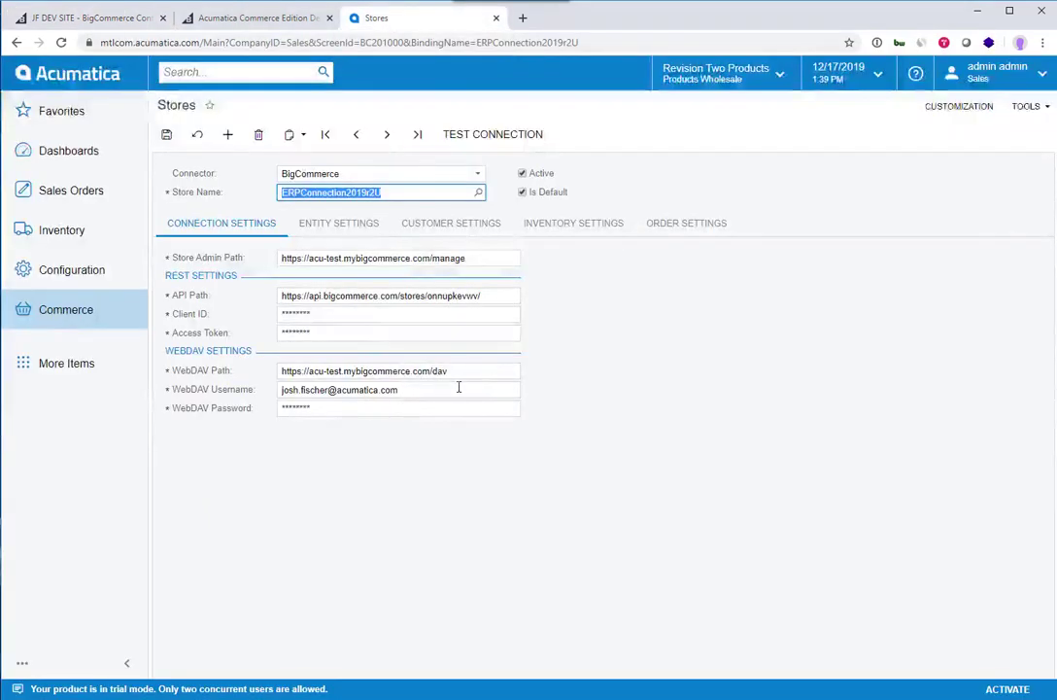
Run the connection test for ERPConnection2019r2U and confirm it succeeds
left_click(471, 142)
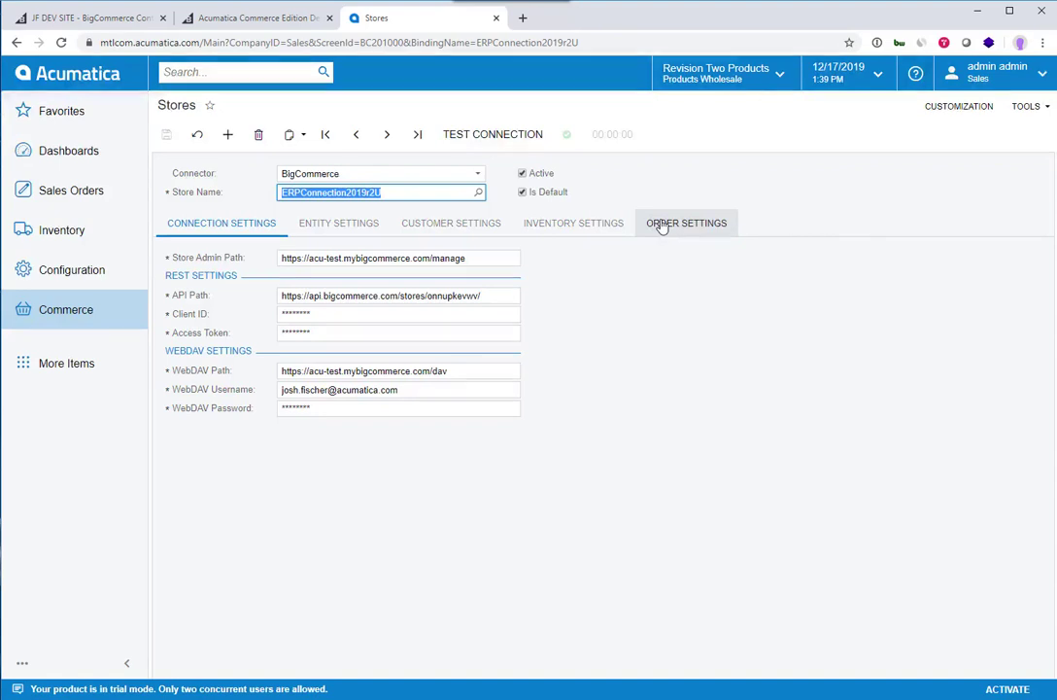
Show the entity settings and toggle Non-Stock Item's Active sync off and back on
left_click(361, 227)
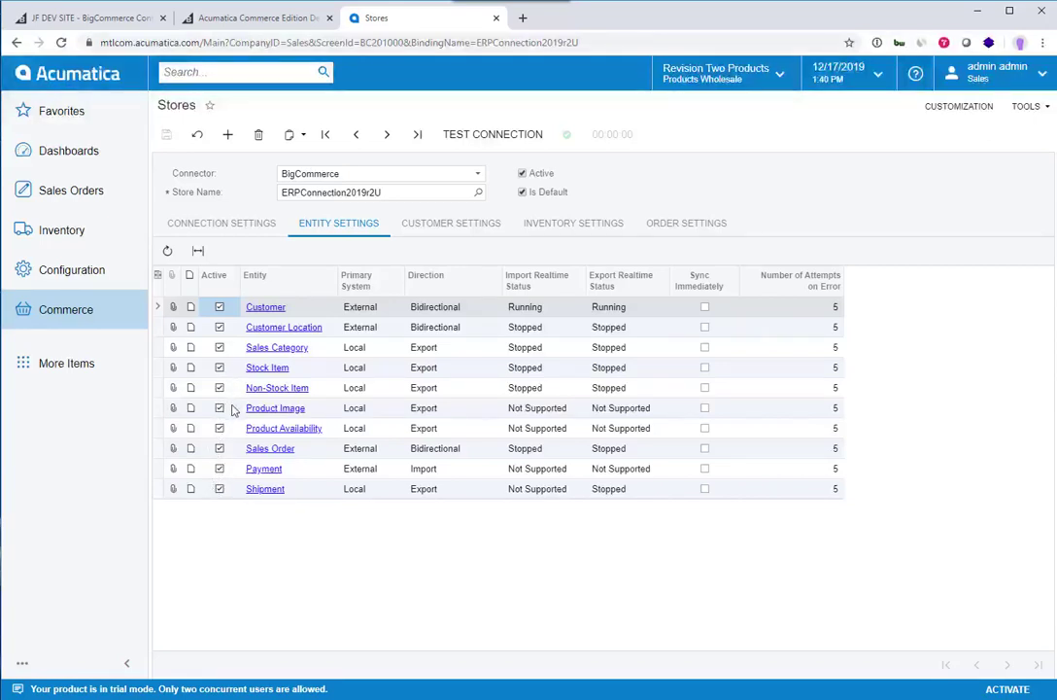
left_click(220, 387)
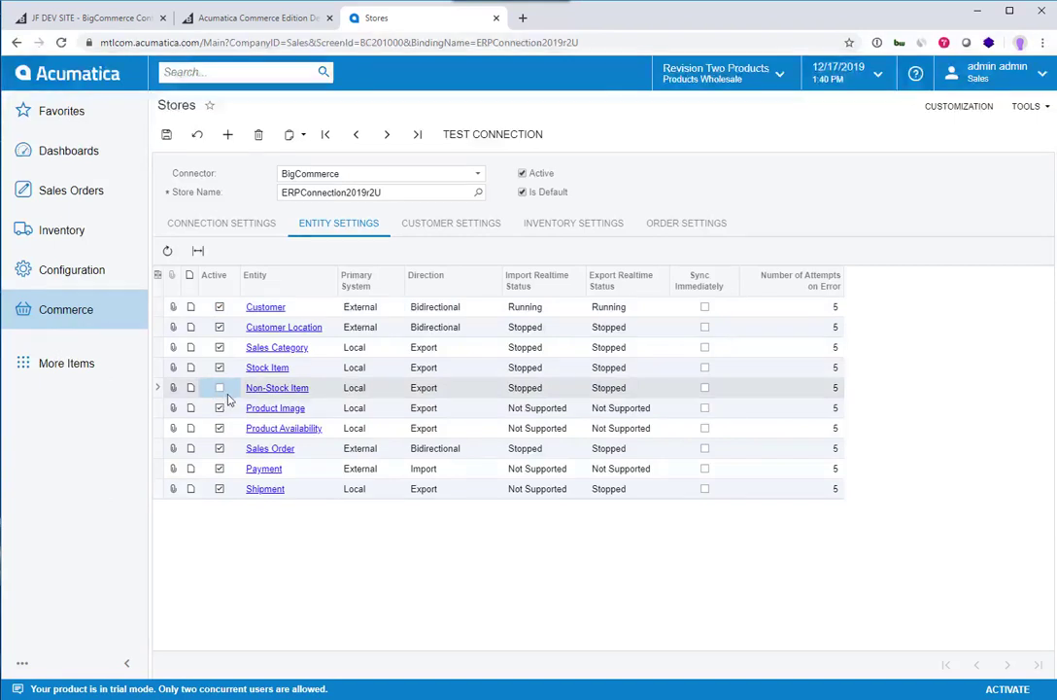
left_click(220, 388)
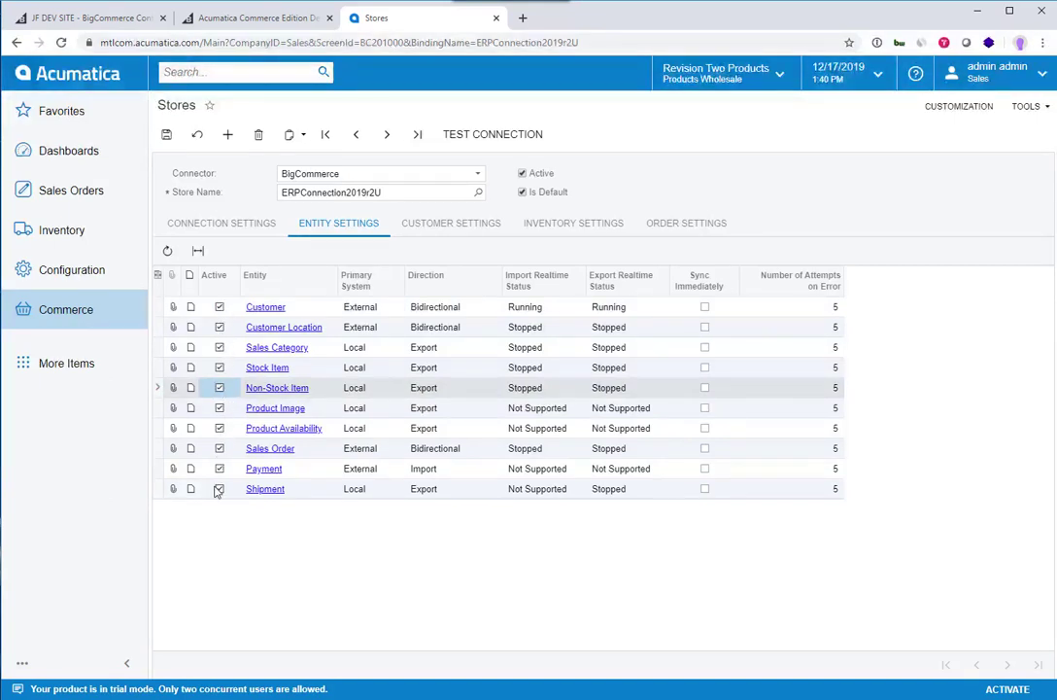
Toggle Sync Immediately on and back off for Customer, Customer Location and Sales Category
left_click(705, 307)
left_click(704, 326)
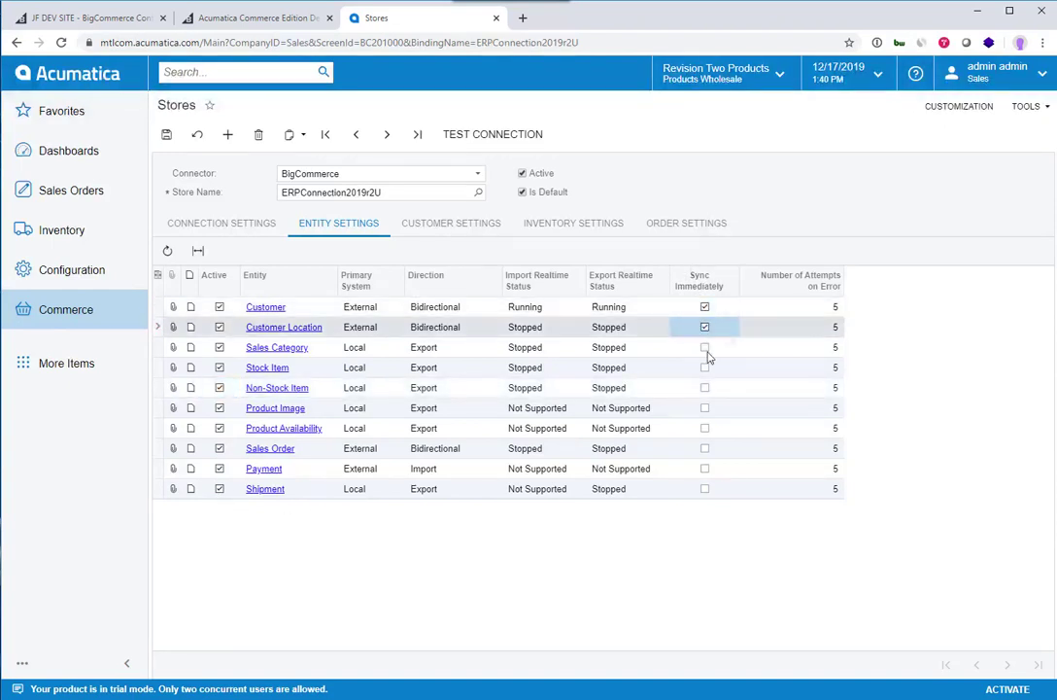
left_click(705, 348)
left_click(706, 348)
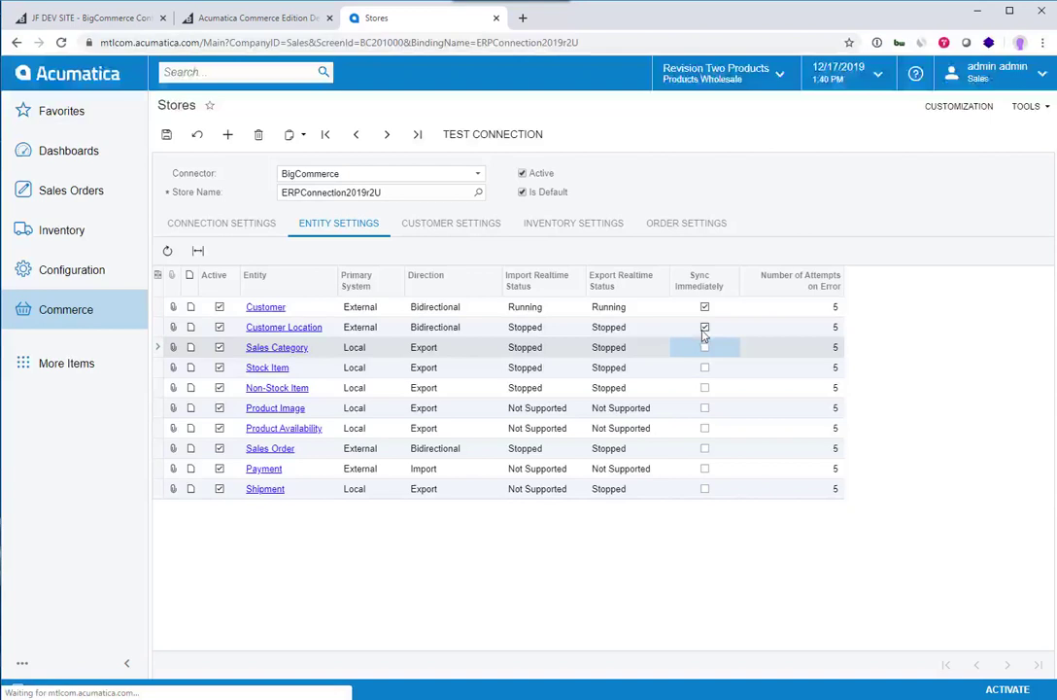
left_click(705, 327)
left_click(705, 308)
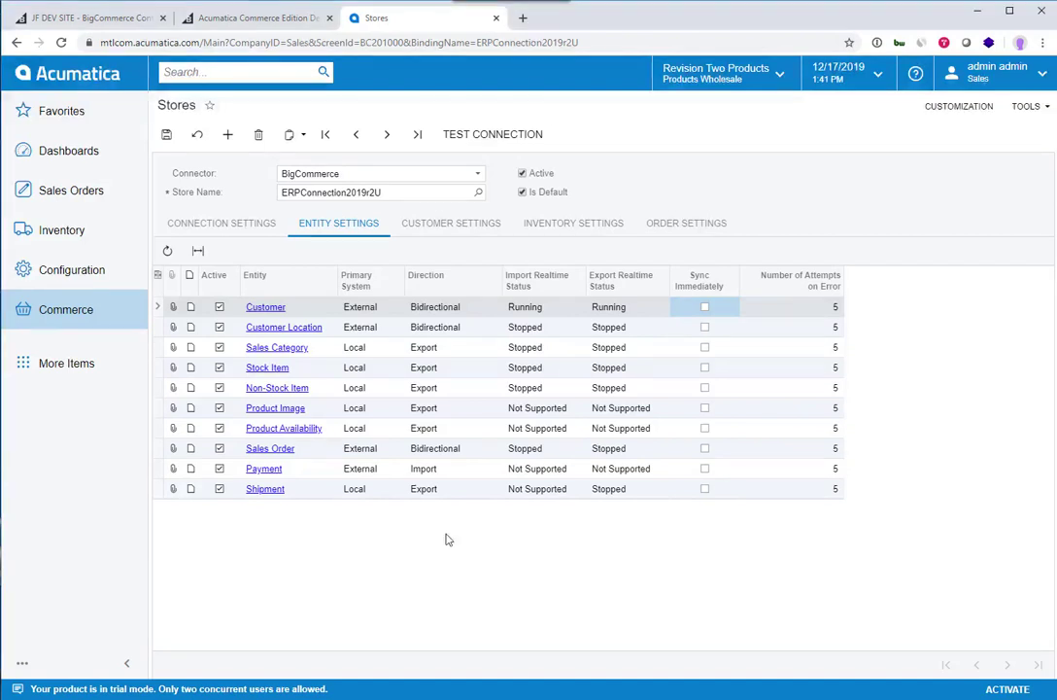
Review customer defaults such as branch PRODWHOLE and class INTERNET, then show inventory settings
left_click(438, 223)
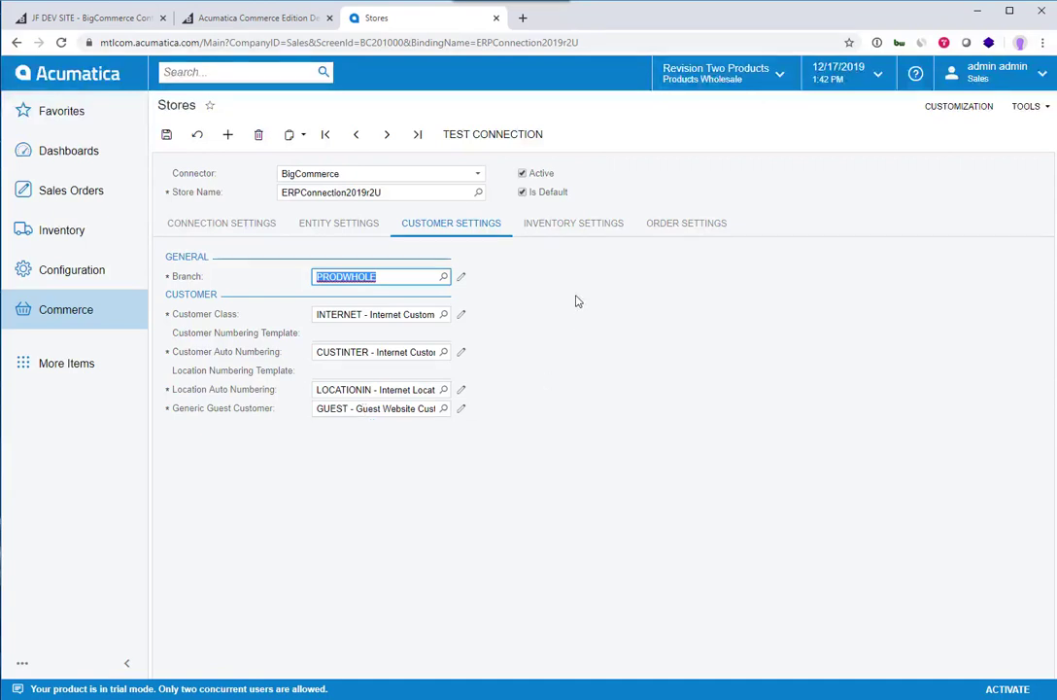
left_click(577, 225)
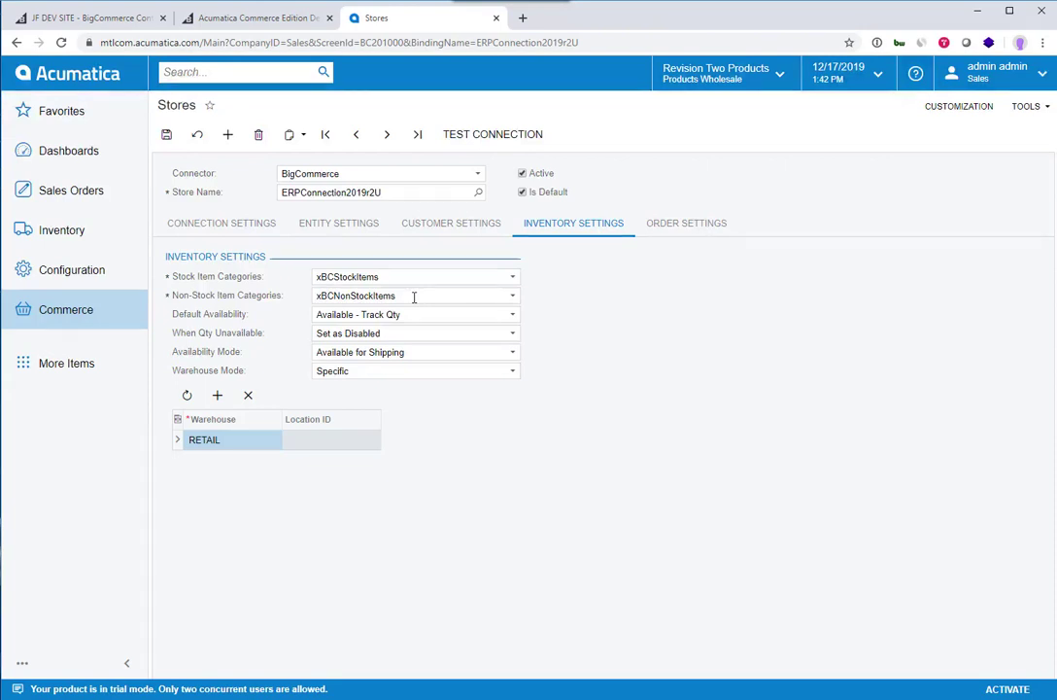
Check the Stock Item Categories list, where only xBCStockItems is ticked
left_click(515, 279)
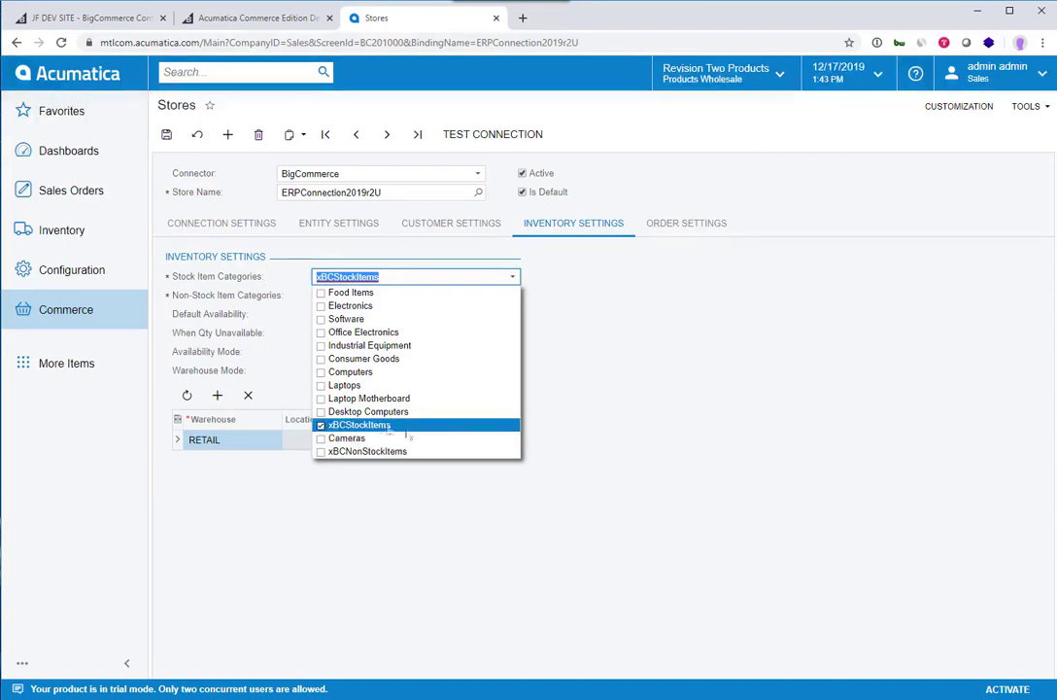
left_click(610, 411)
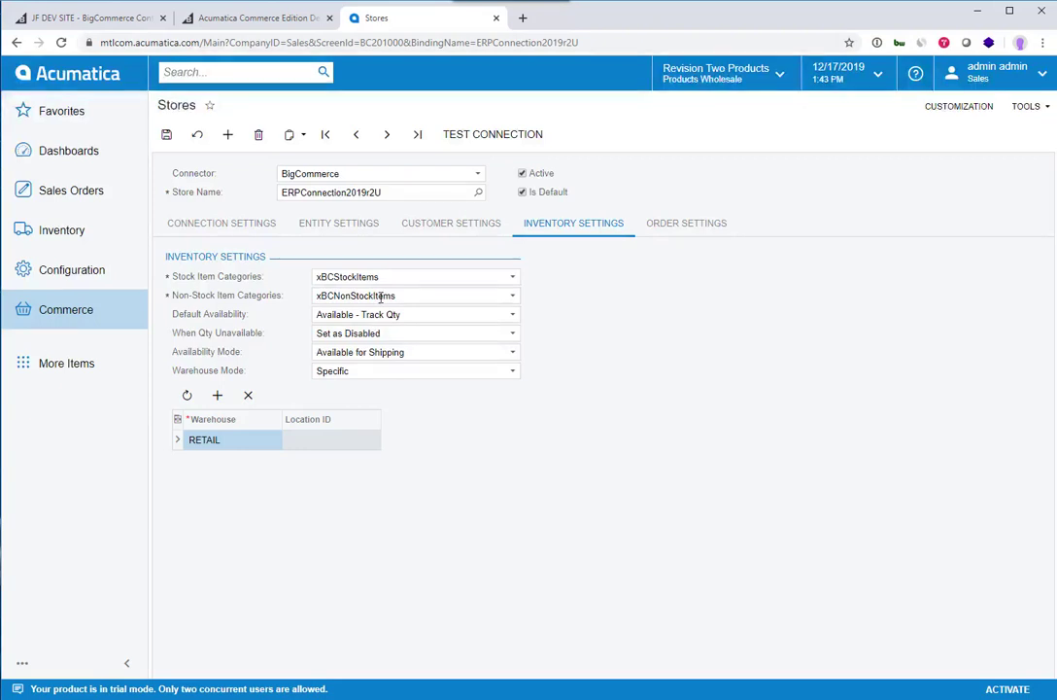
left_click(512, 316)
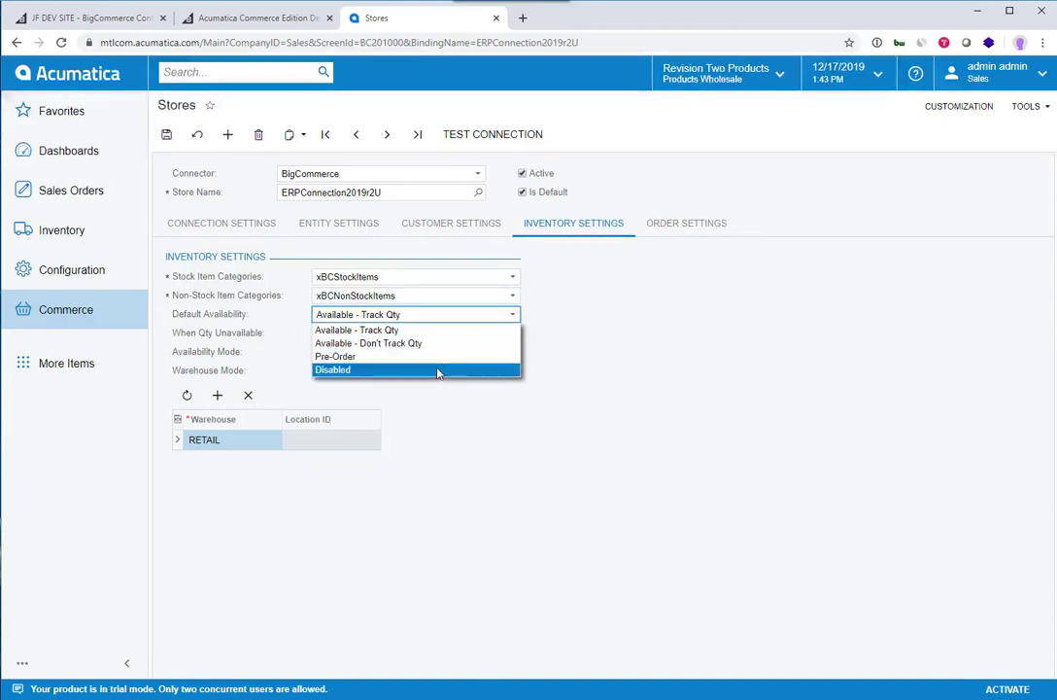
left_click(590, 366)
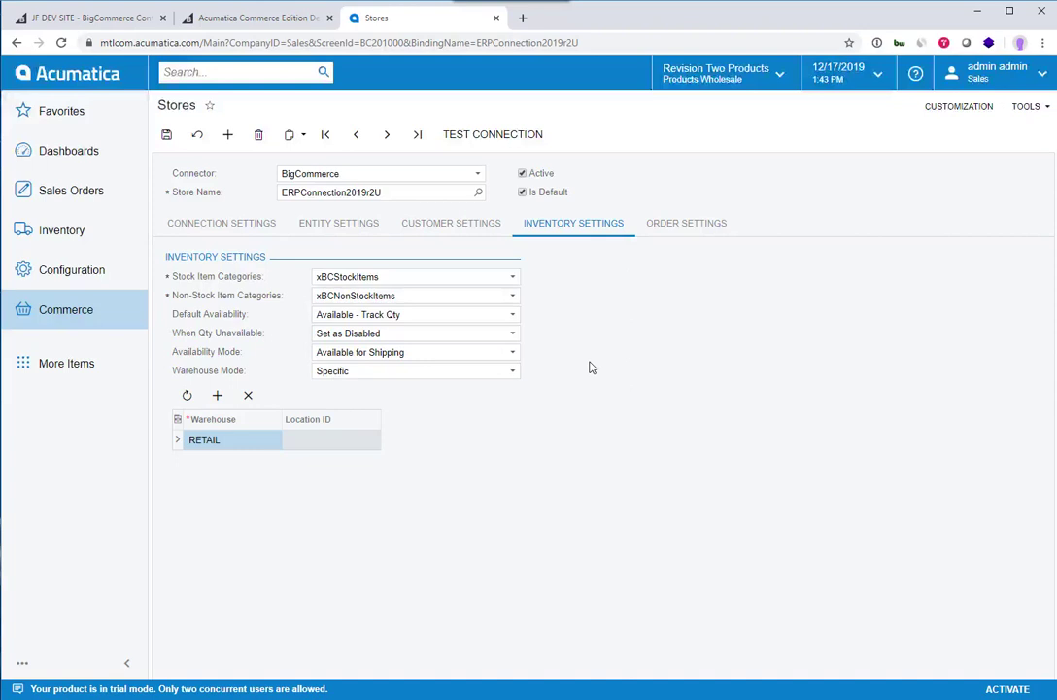
left_click(510, 315)
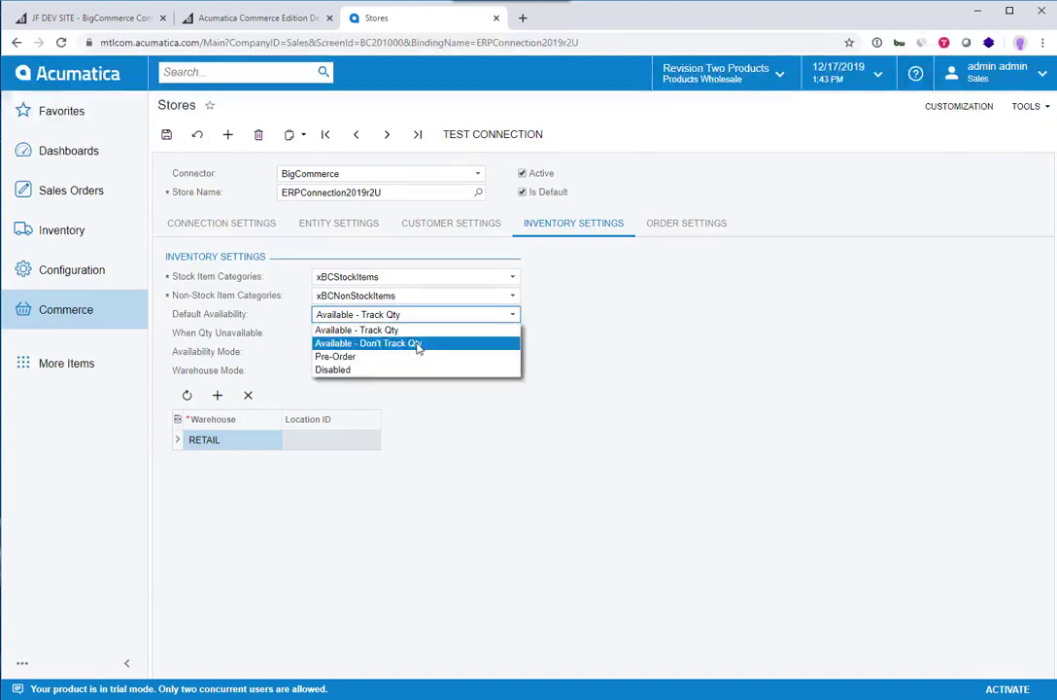
left_click(590, 364)
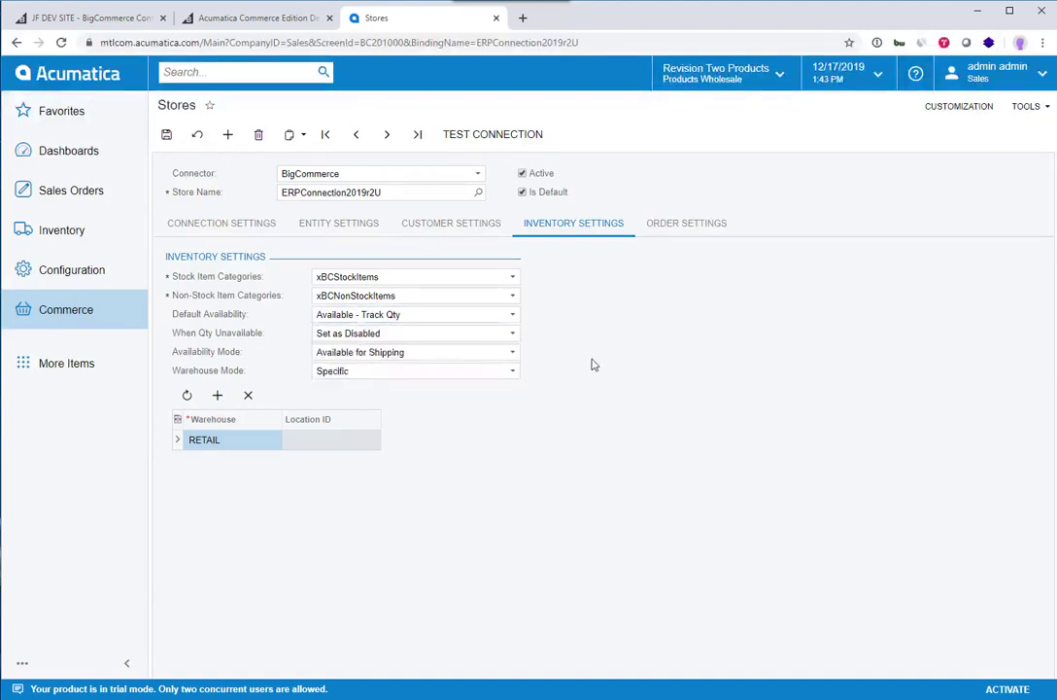
left_click(408, 339)
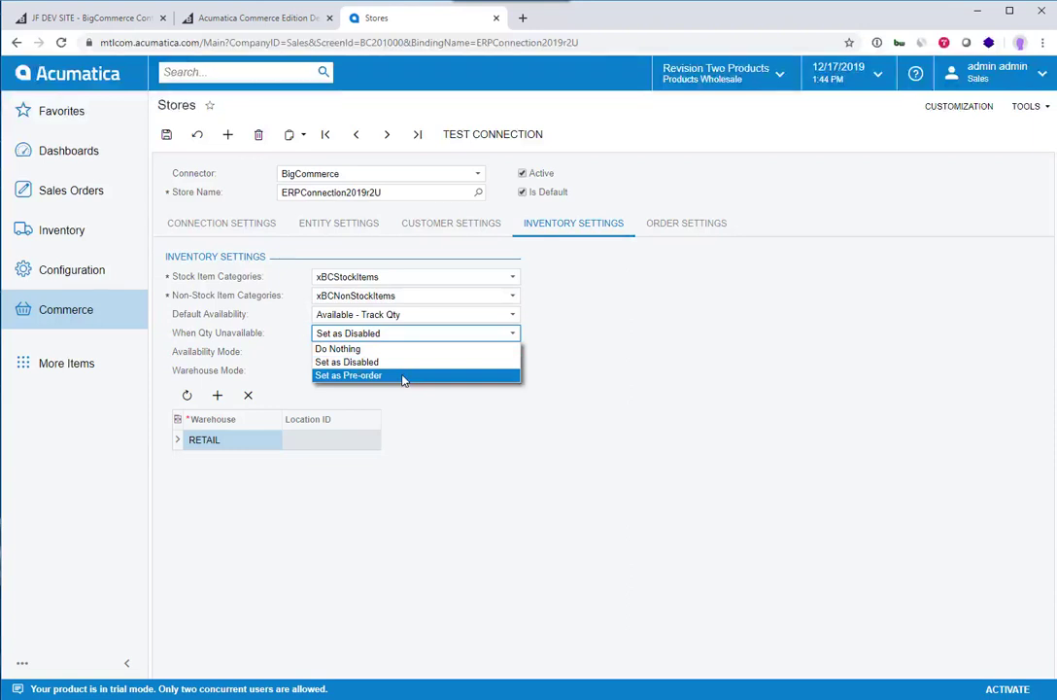
Keep Set as Disabled, Available for Shipping availability, and Specific warehouse mode
left_click(590, 373)
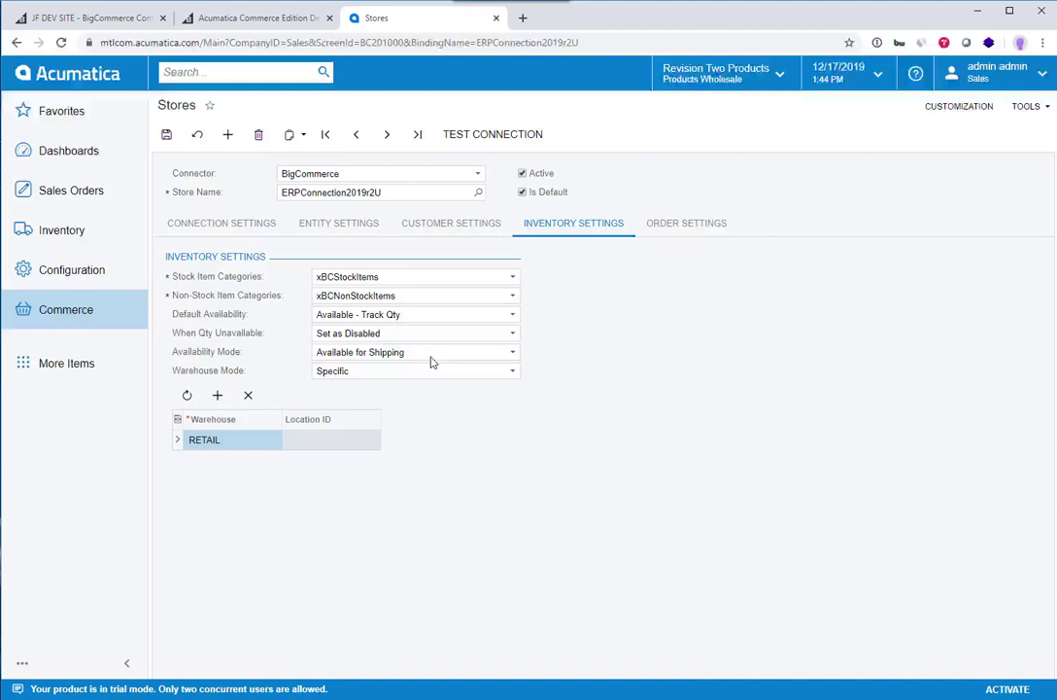
left_click(435, 356)
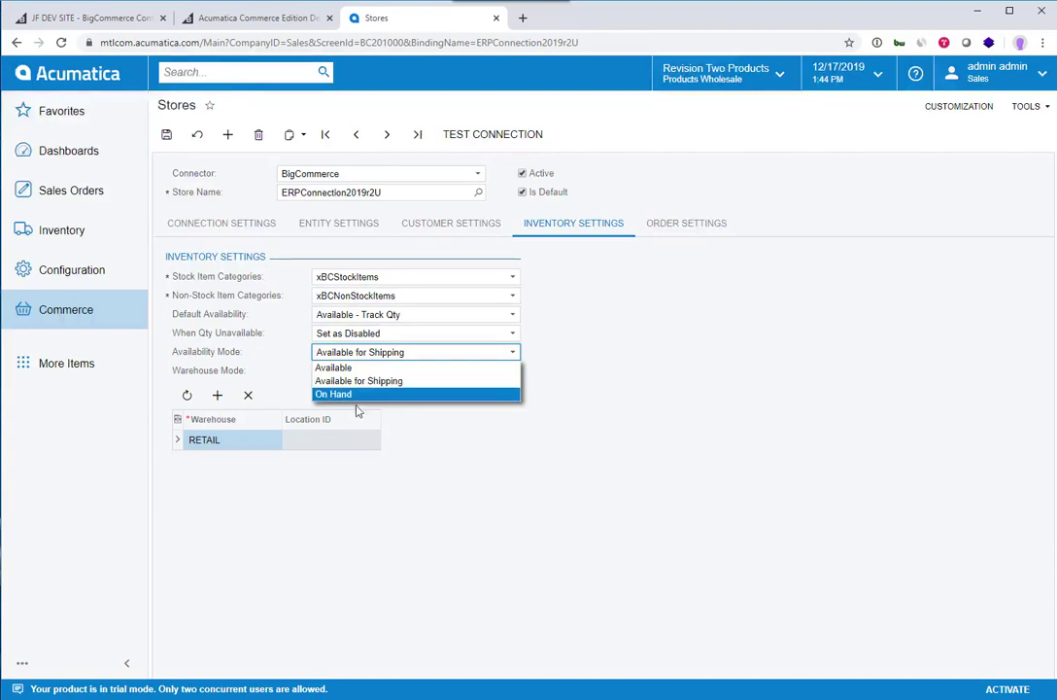
left_click(622, 406)
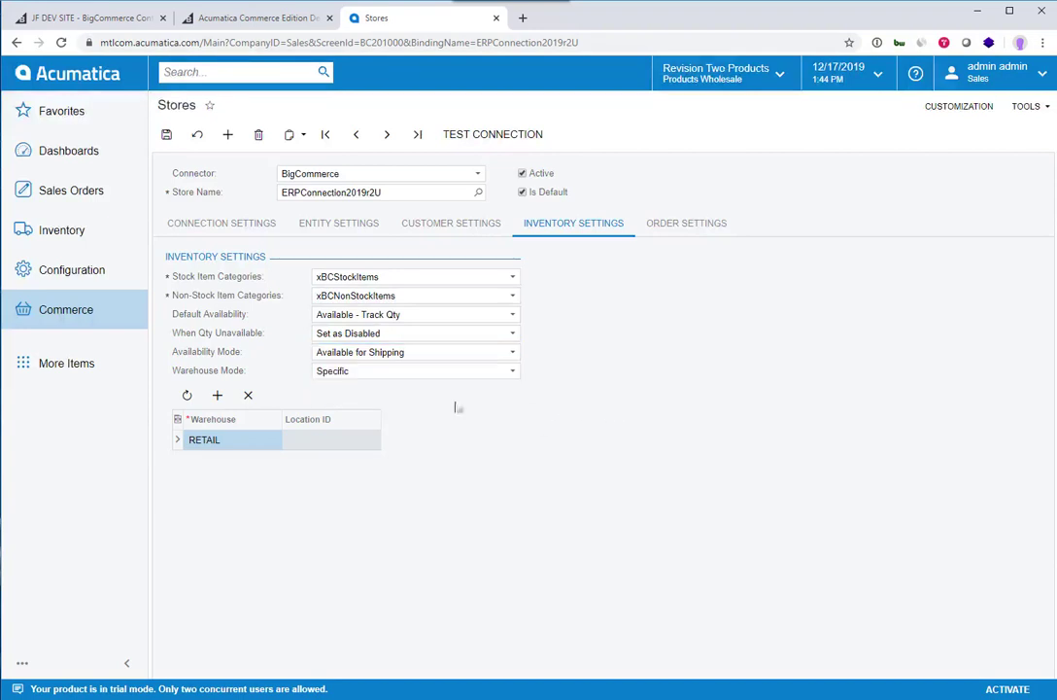
left_click(397, 375)
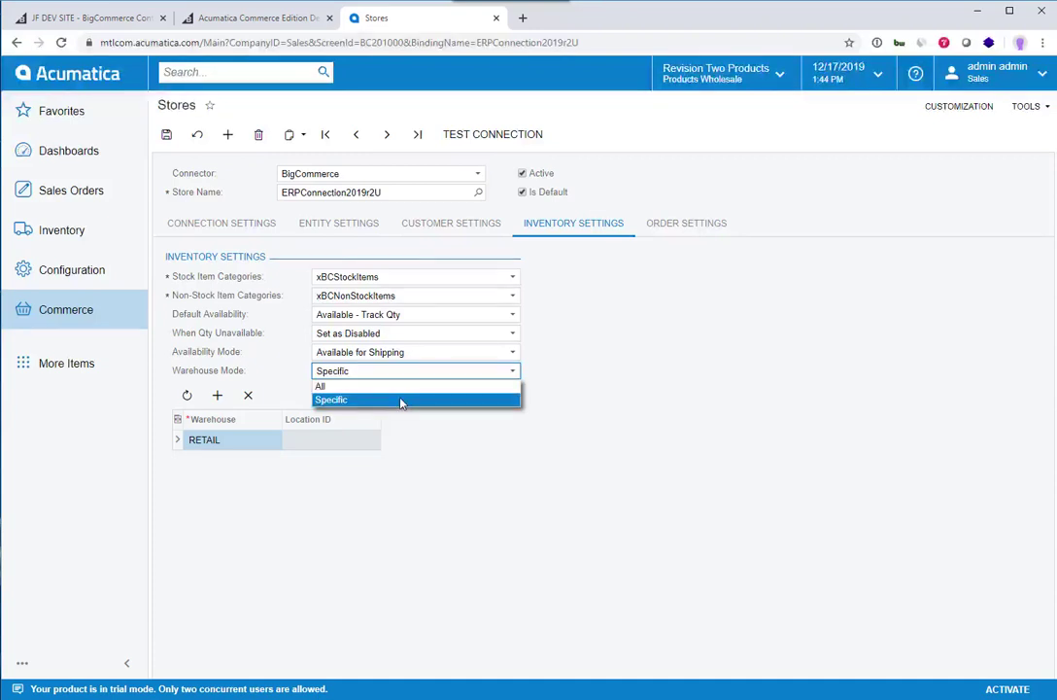
left_click(400, 401)
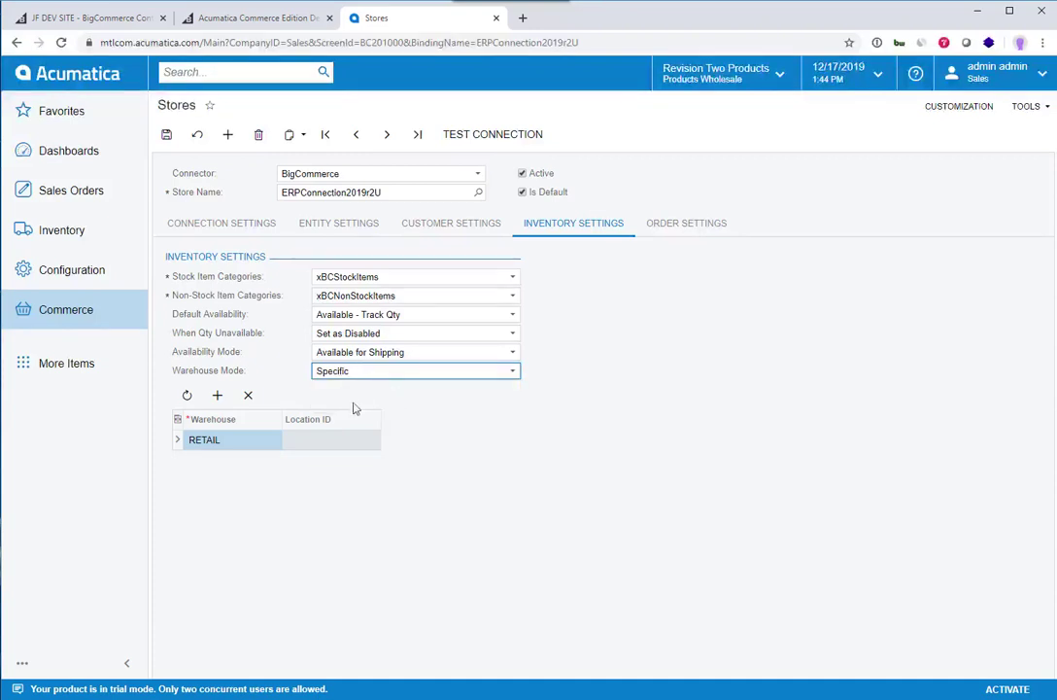
Add a warehouse row and select SMWARE from the warehouse lookup
left_click(216, 394)
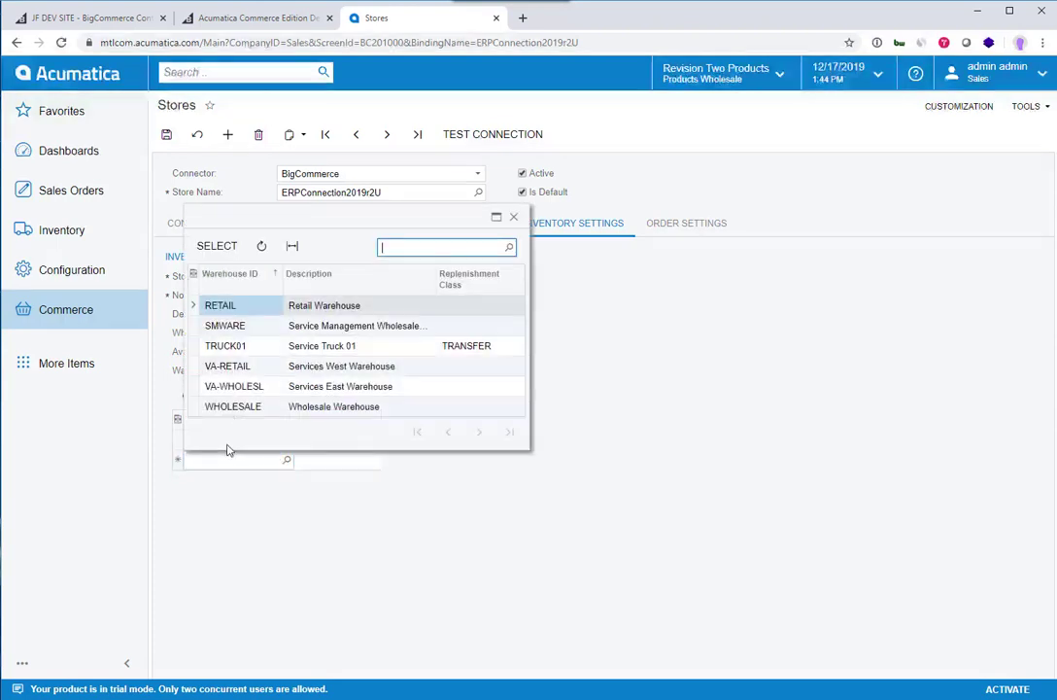
left_click_drag(330, 219, 684, 271)
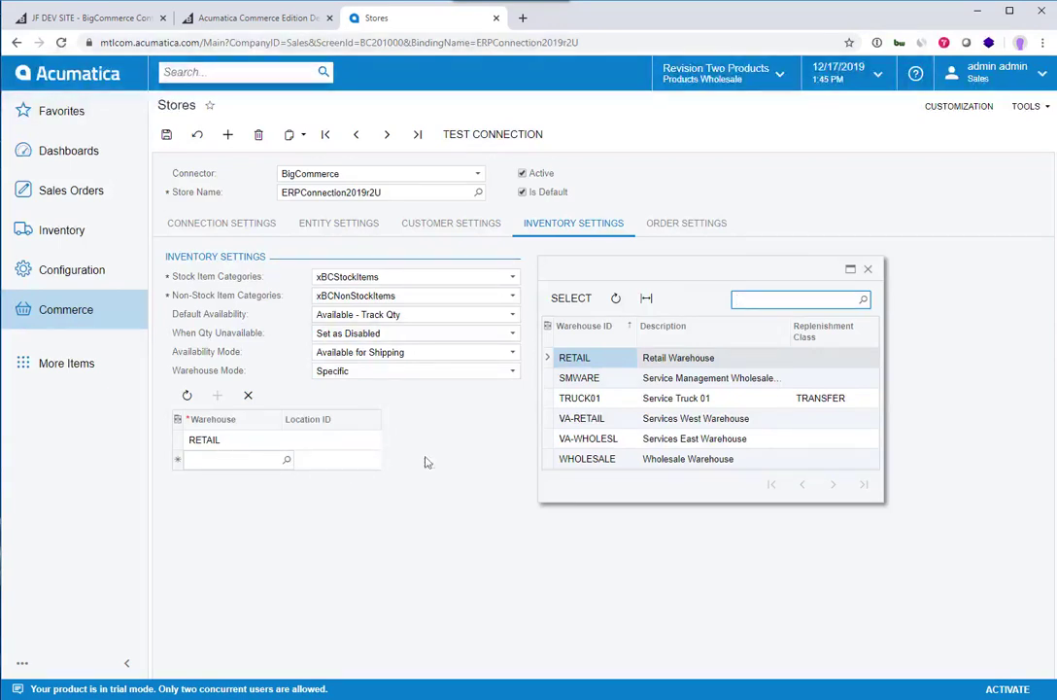
left_click(595, 378)
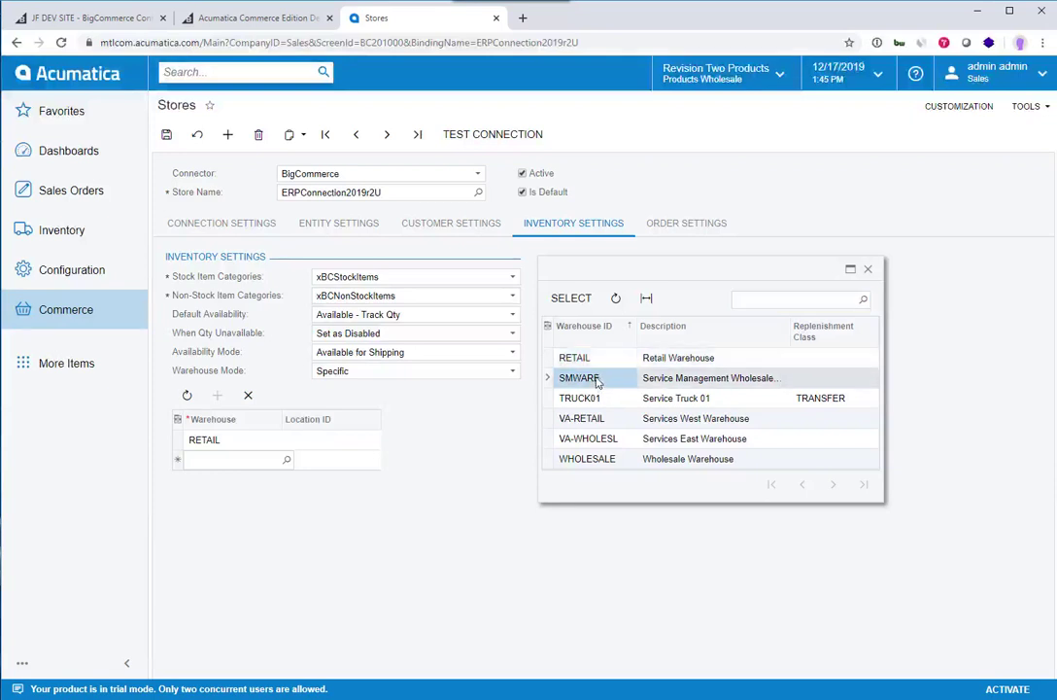
left_click(572, 301)
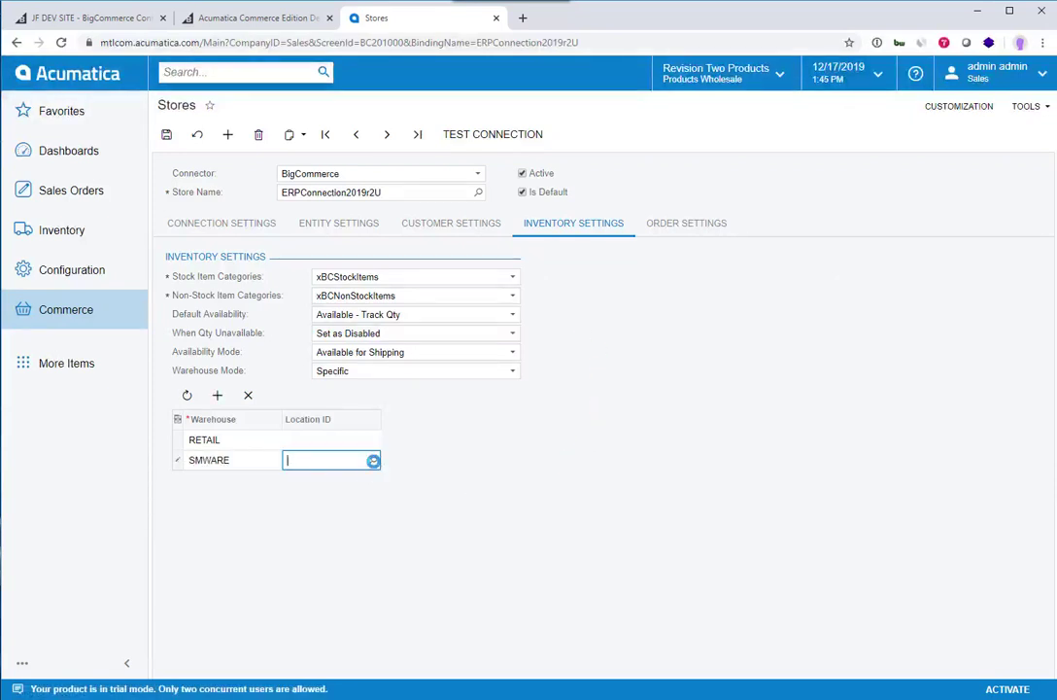
Browse Location ID lookups for SMWARE and RETAIL, closing them without choosing a location
left_click(373, 460)
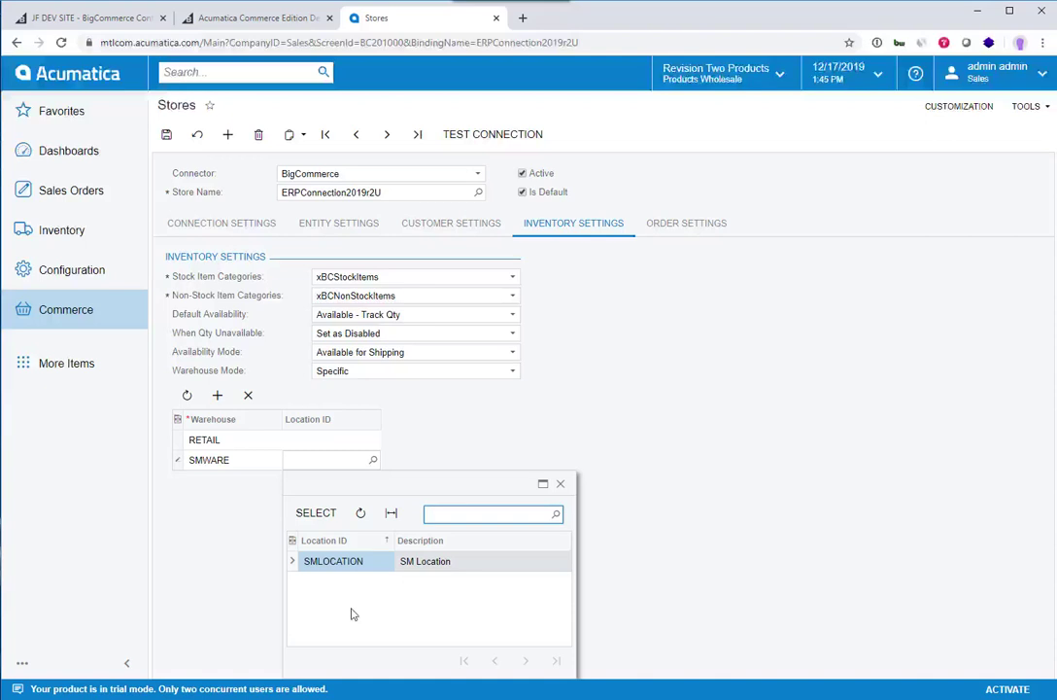
left_click(560, 483)
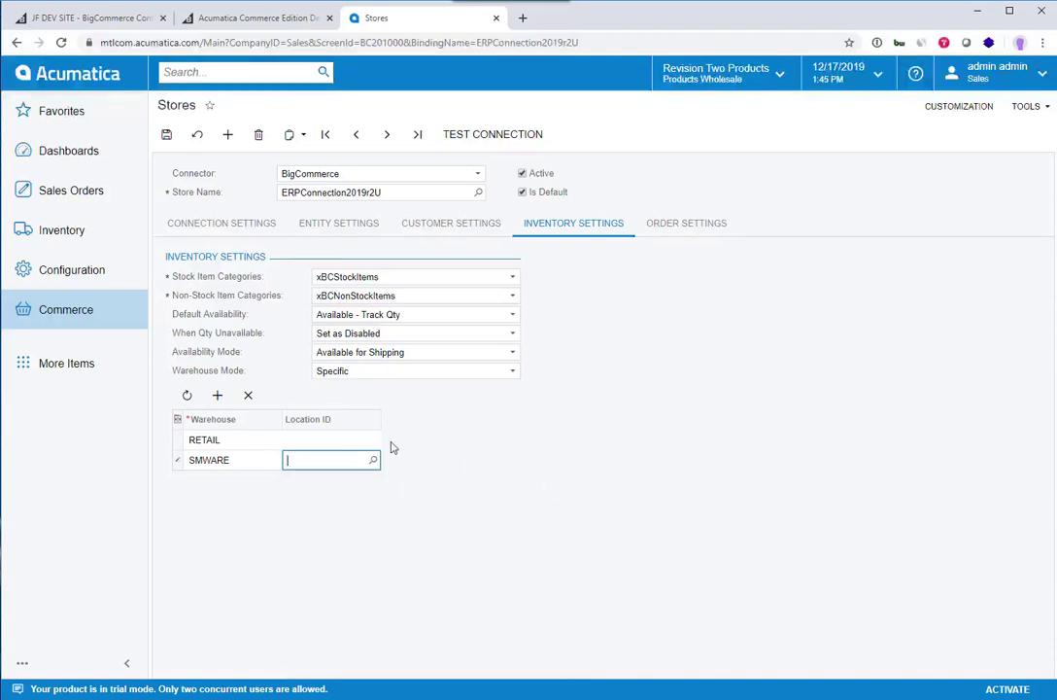
left_click(373, 440)
left_click(372, 440)
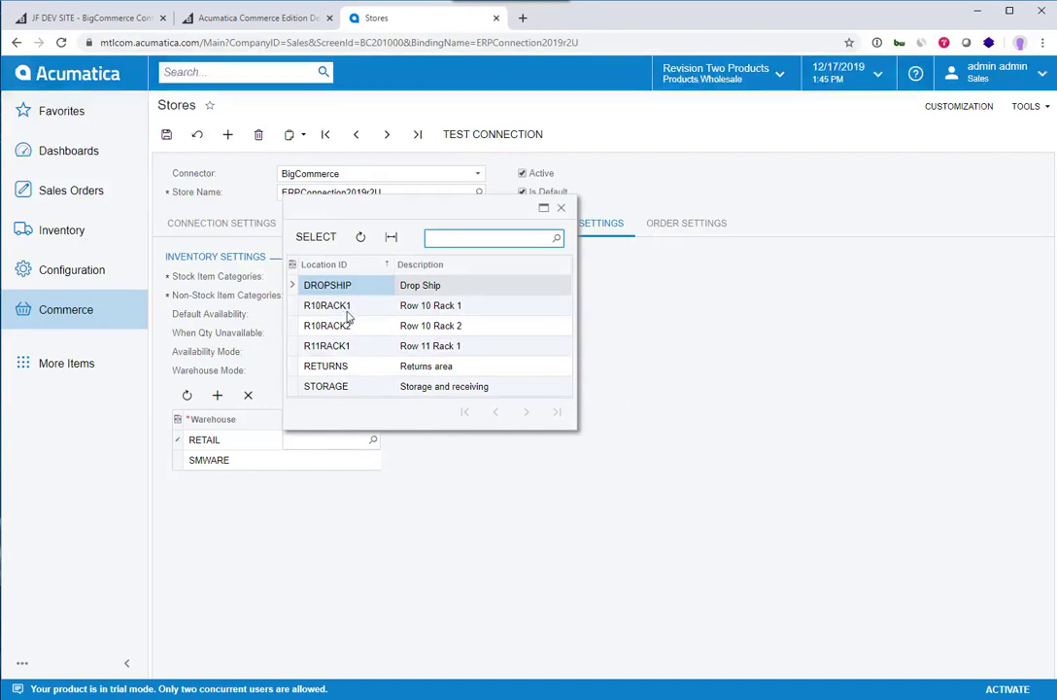
left_click(350, 387)
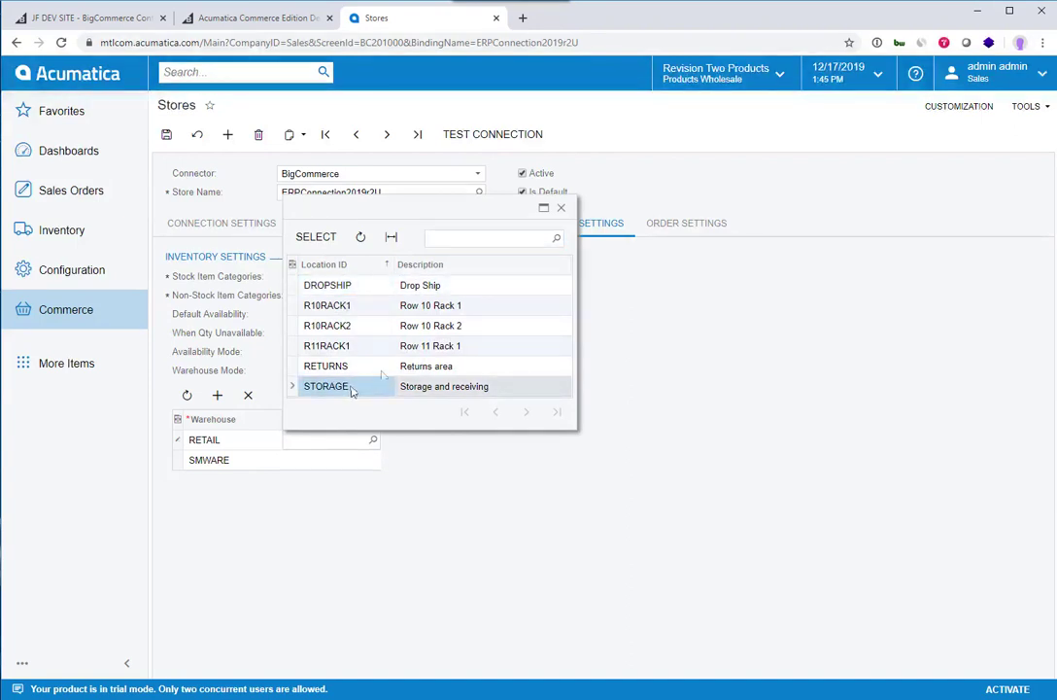
left_click(561, 207)
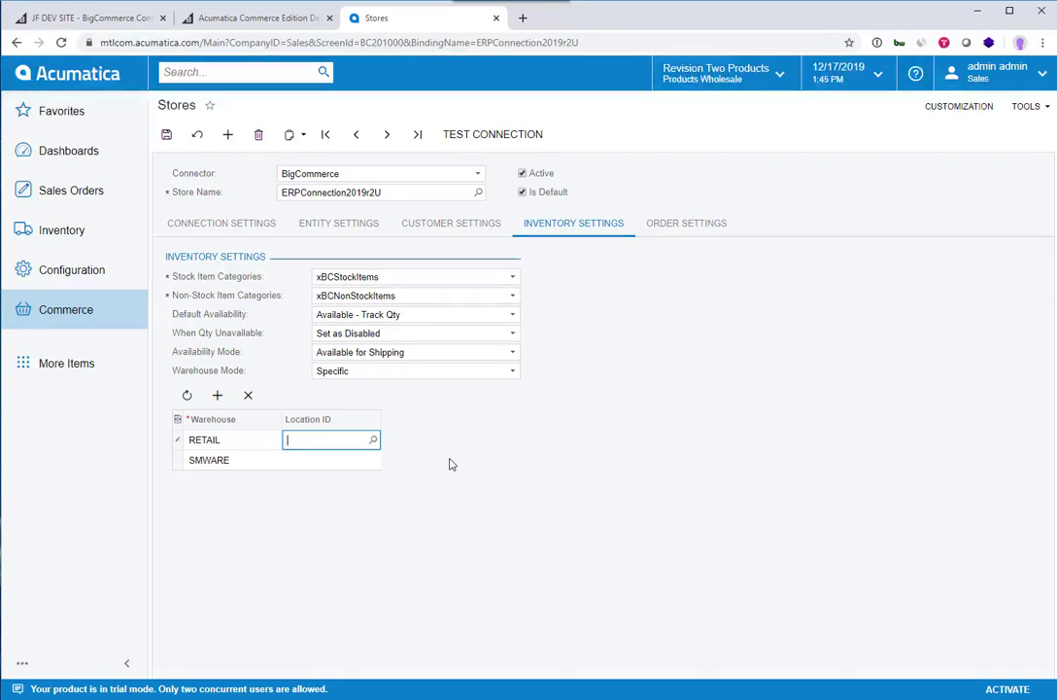
In Order Settings, keep order type EC and set Show Discounts In to Document Discount
left_click(686, 225)
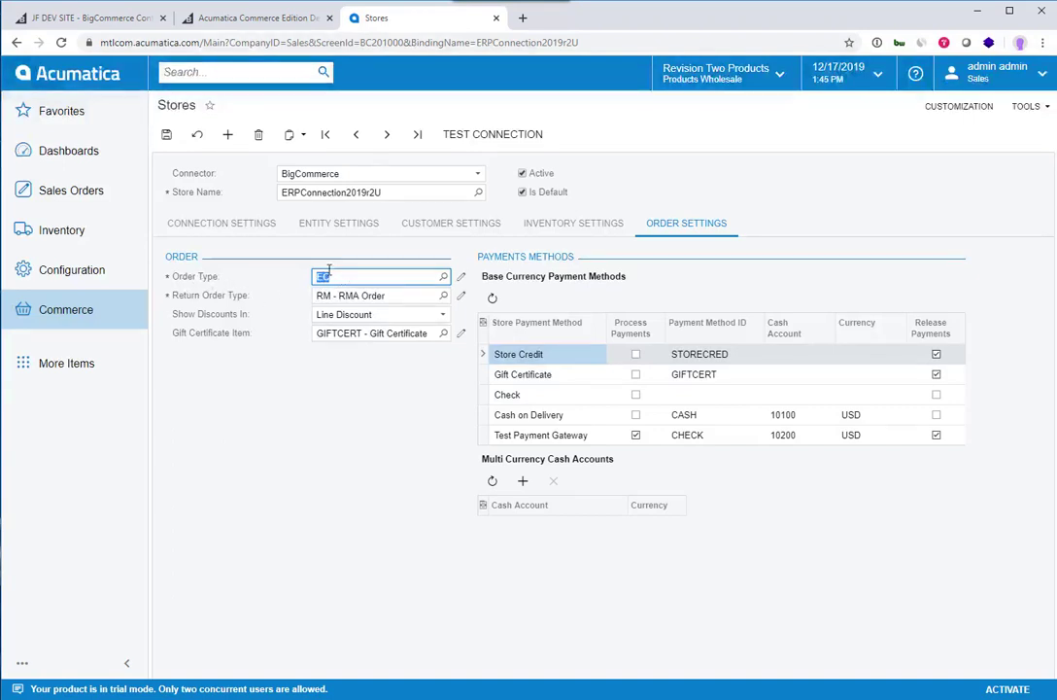
left_click(442, 277)
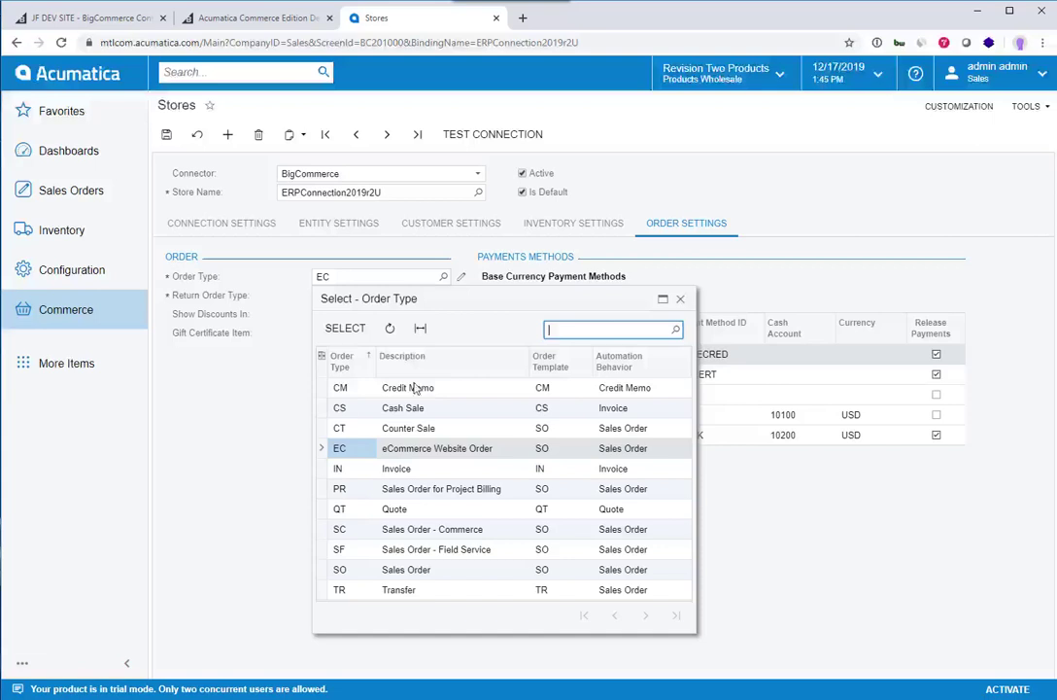
left_click(680, 299)
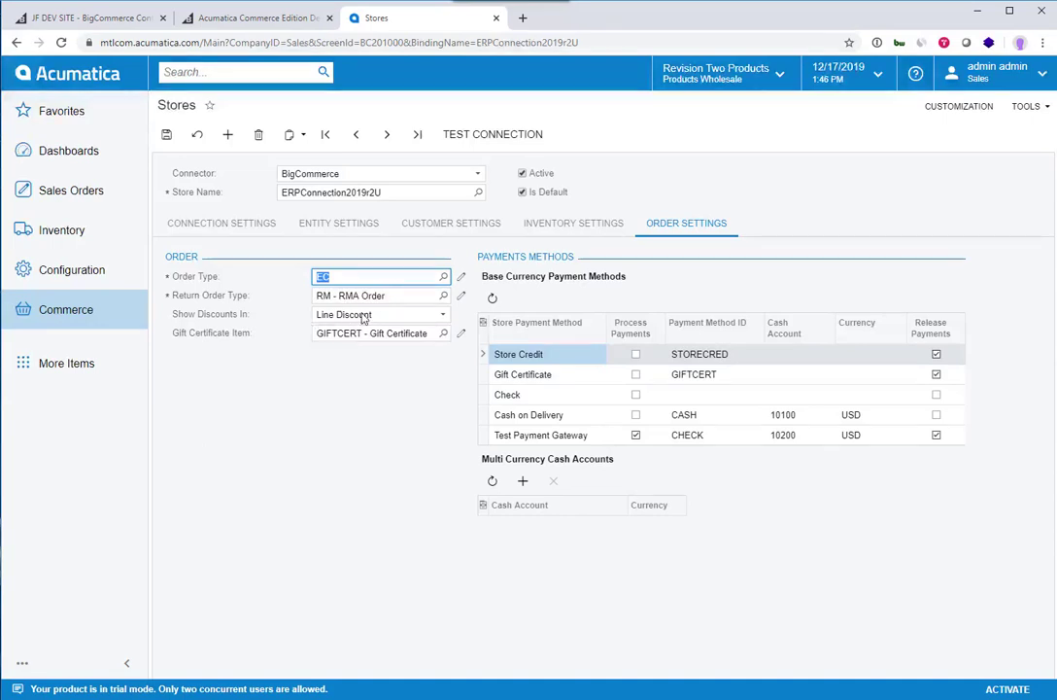
left_click(402, 314)
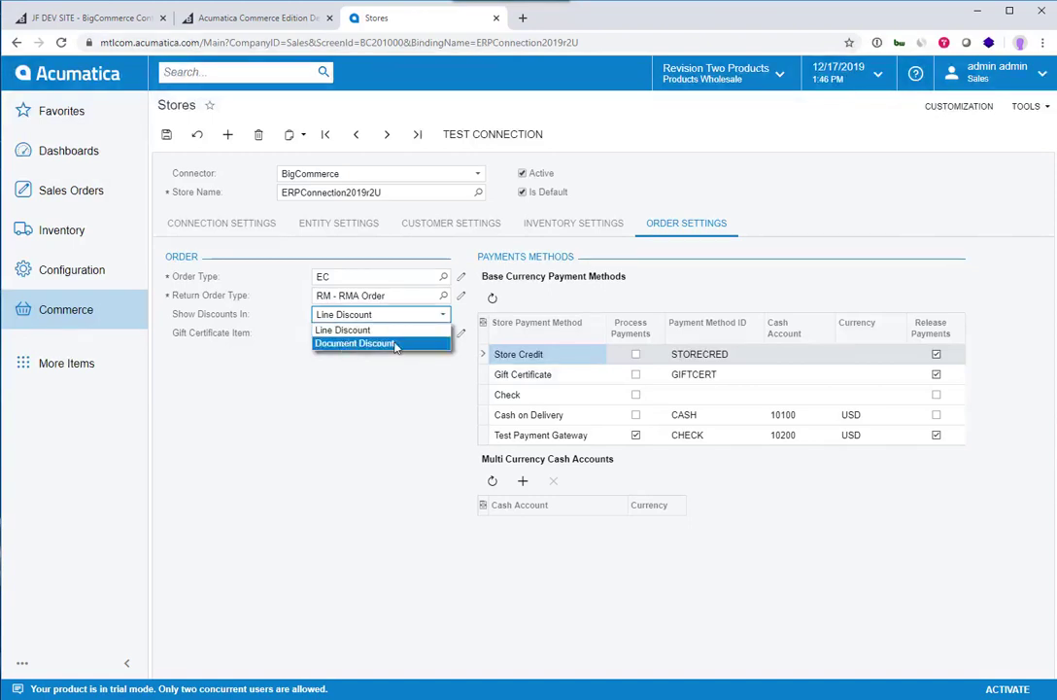
left_click(396, 345)
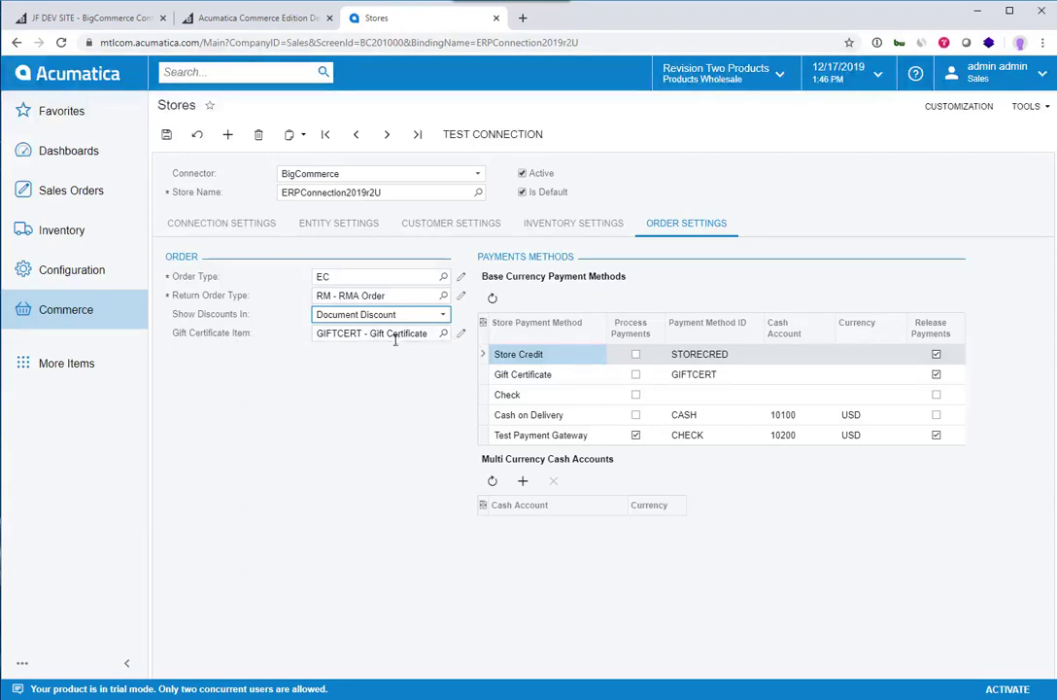
left_click(444, 333)
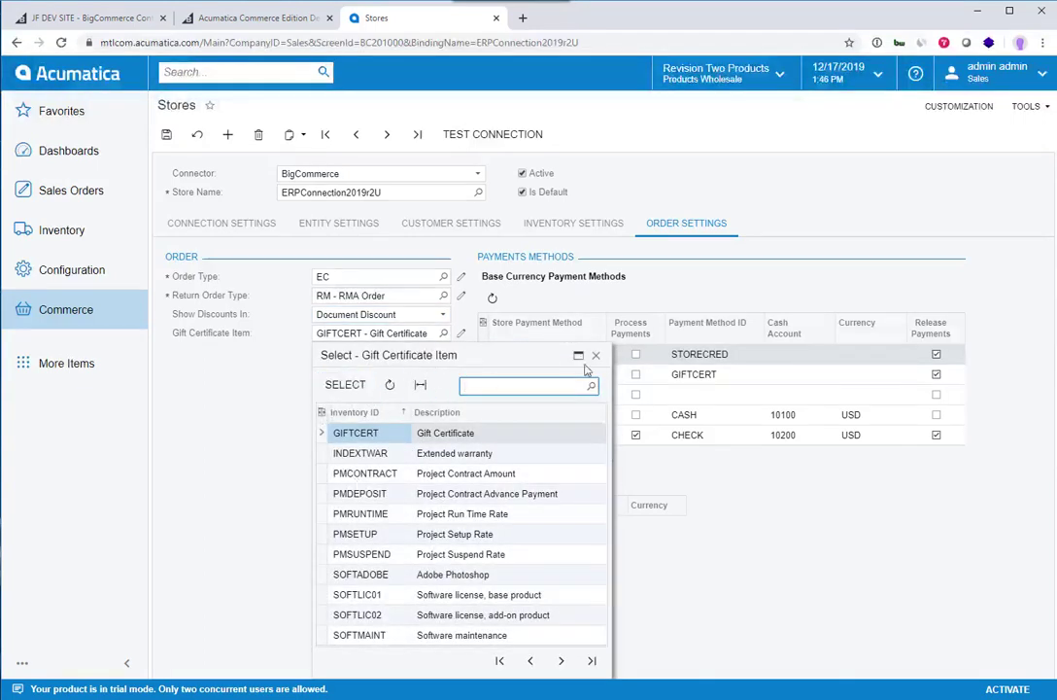
left_click(596, 356)
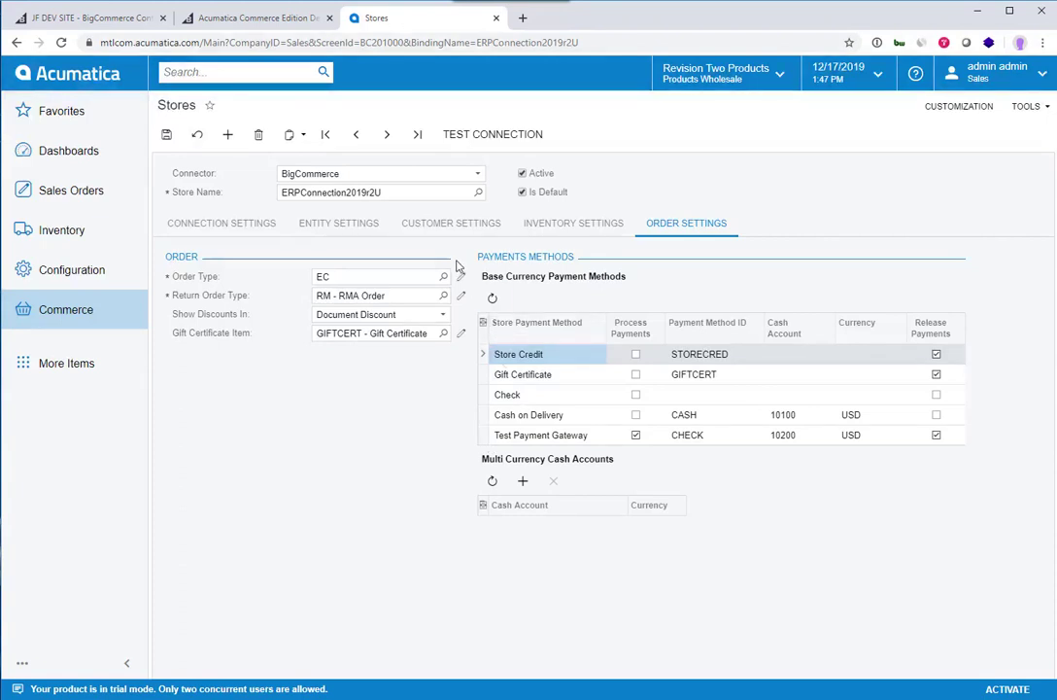
Revisit inventory and customer settings, then leave for Commerce > Entities and list the syncable entities
left_click(568, 223)
left_click(491, 229)
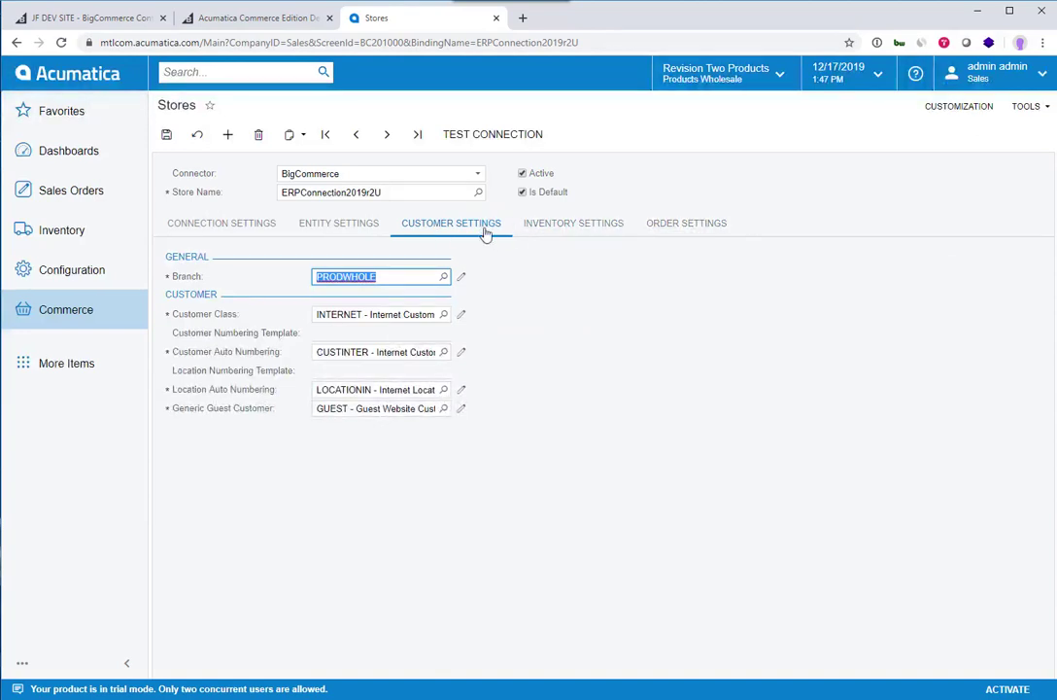
left_click(70, 314)
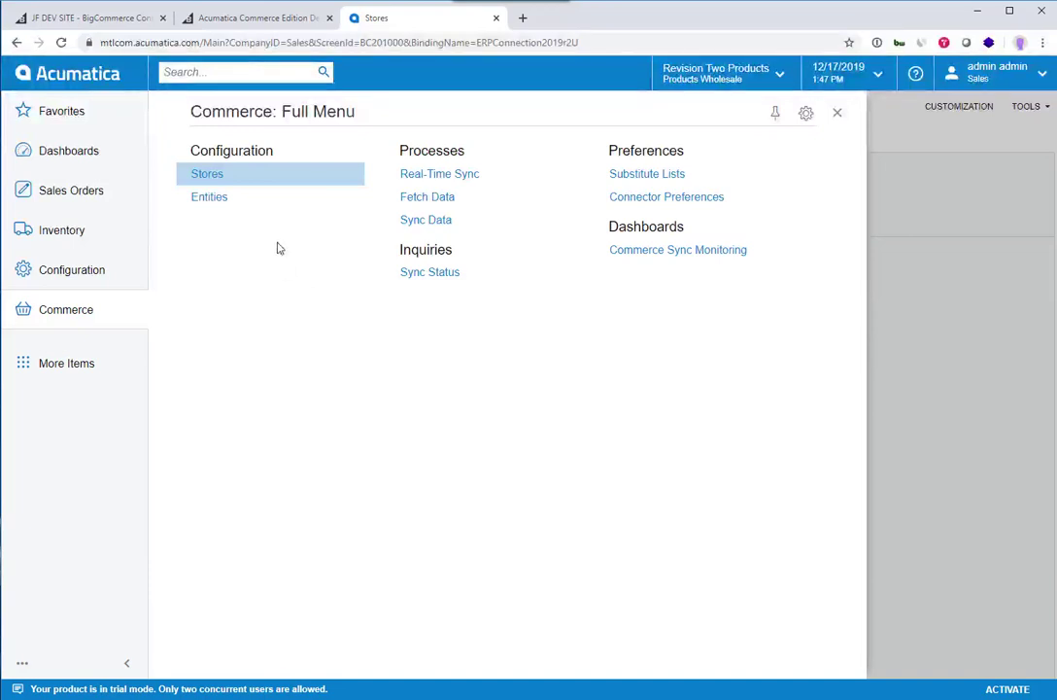
left_click(212, 197)
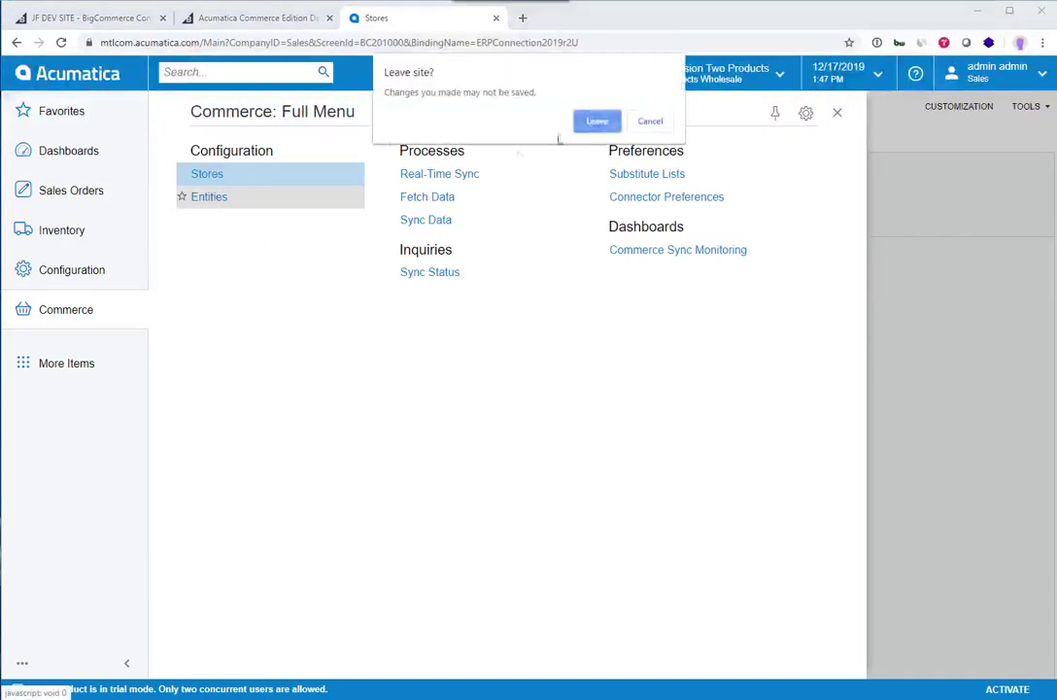
left_click(600, 123)
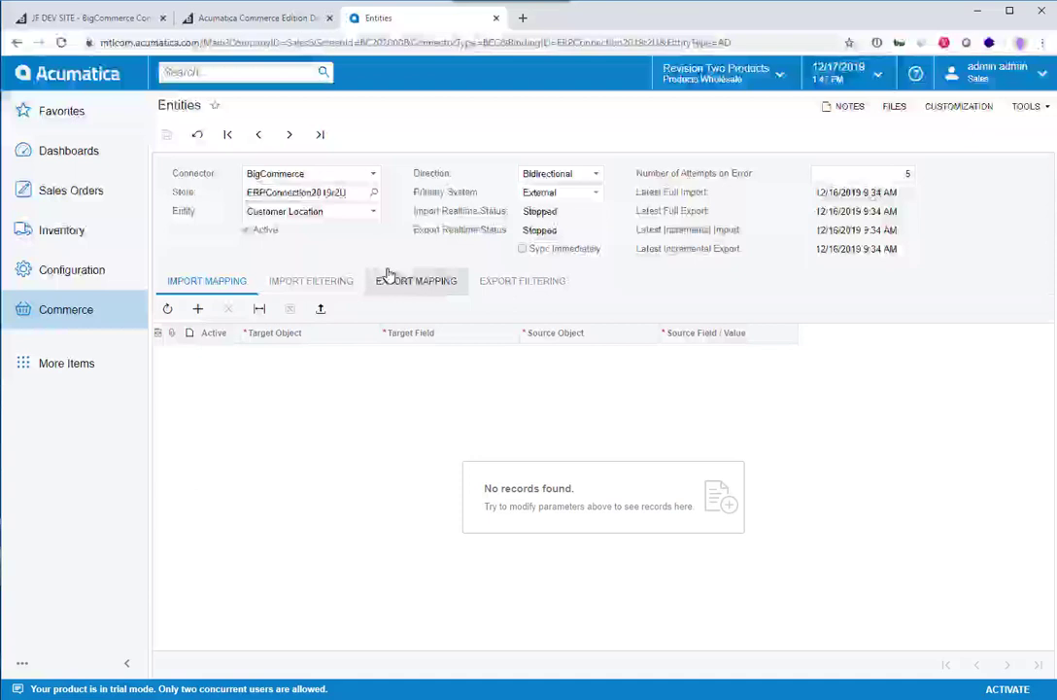
left_click(346, 213)
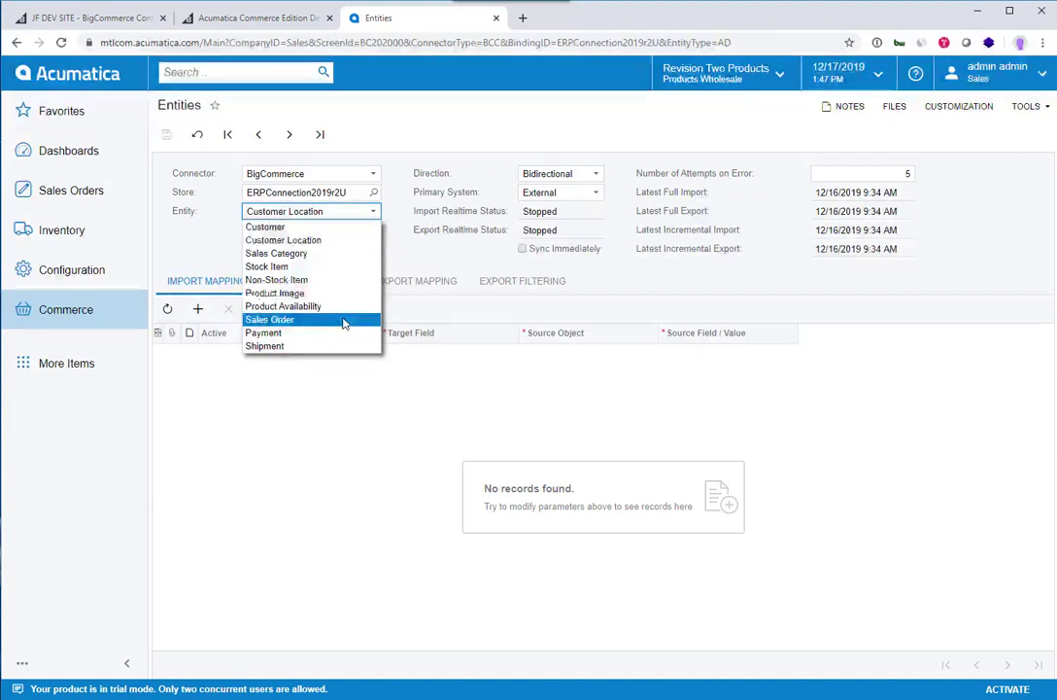
Switch to the Customer entity, set its direction to Export, and leave Sync Immediately unchecked
left_click(336, 229)
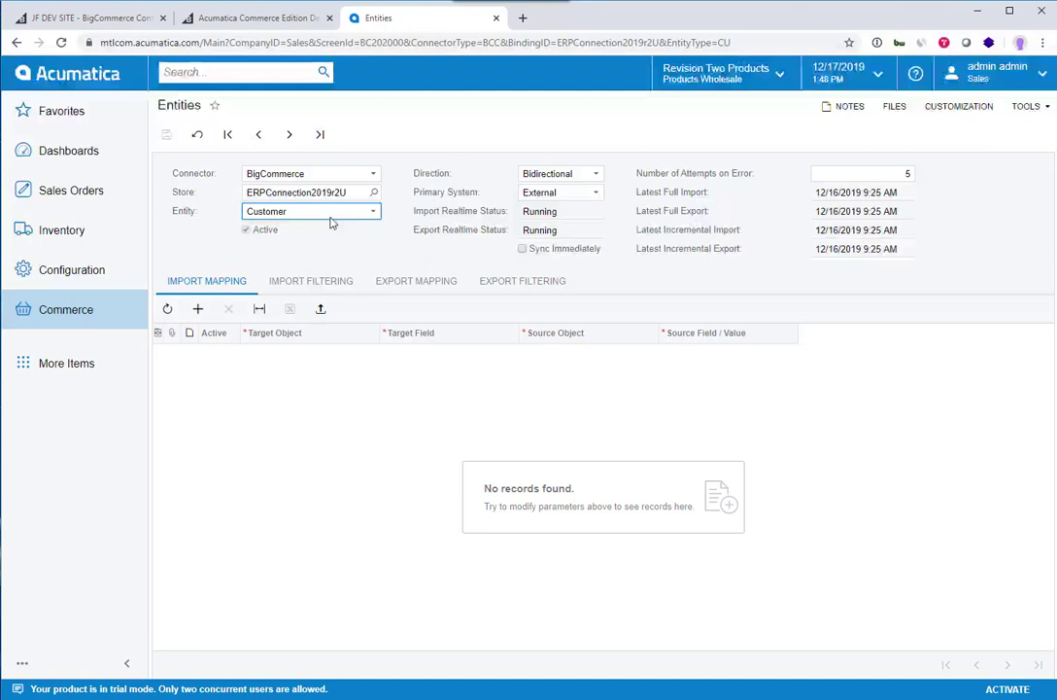
left_click(545, 177)
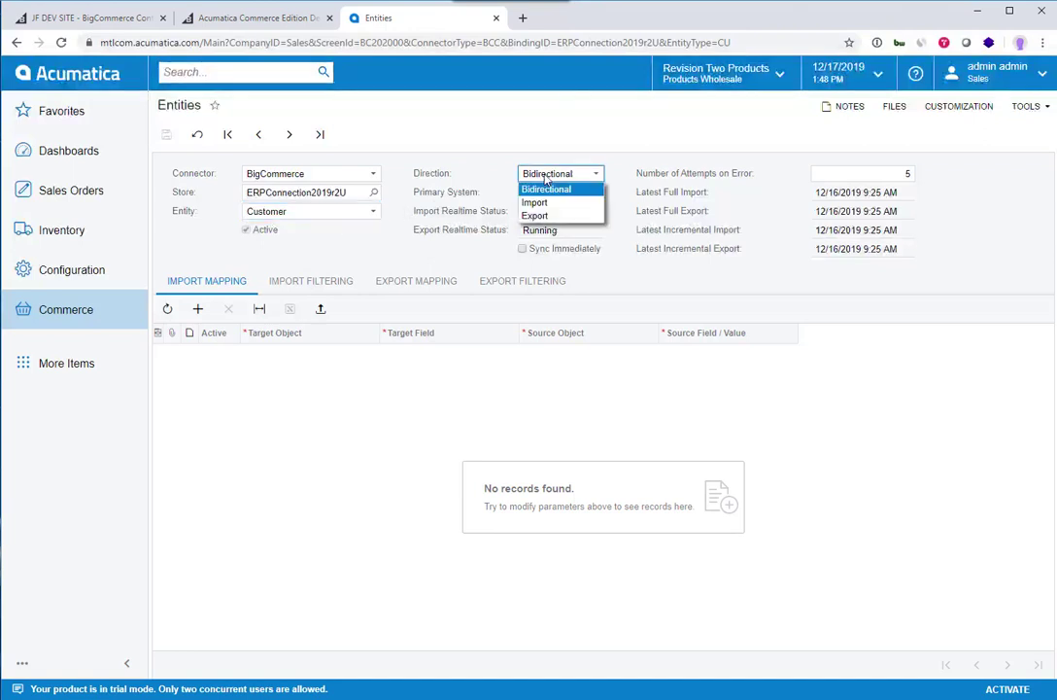
left_click(582, 215)
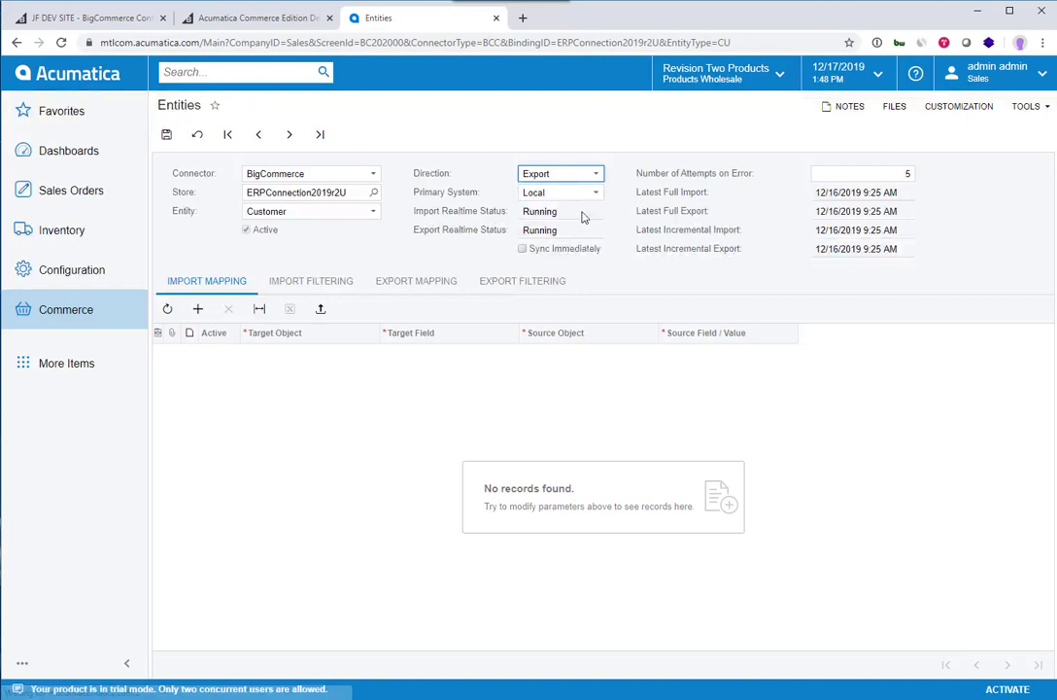
left_click(522, 250)
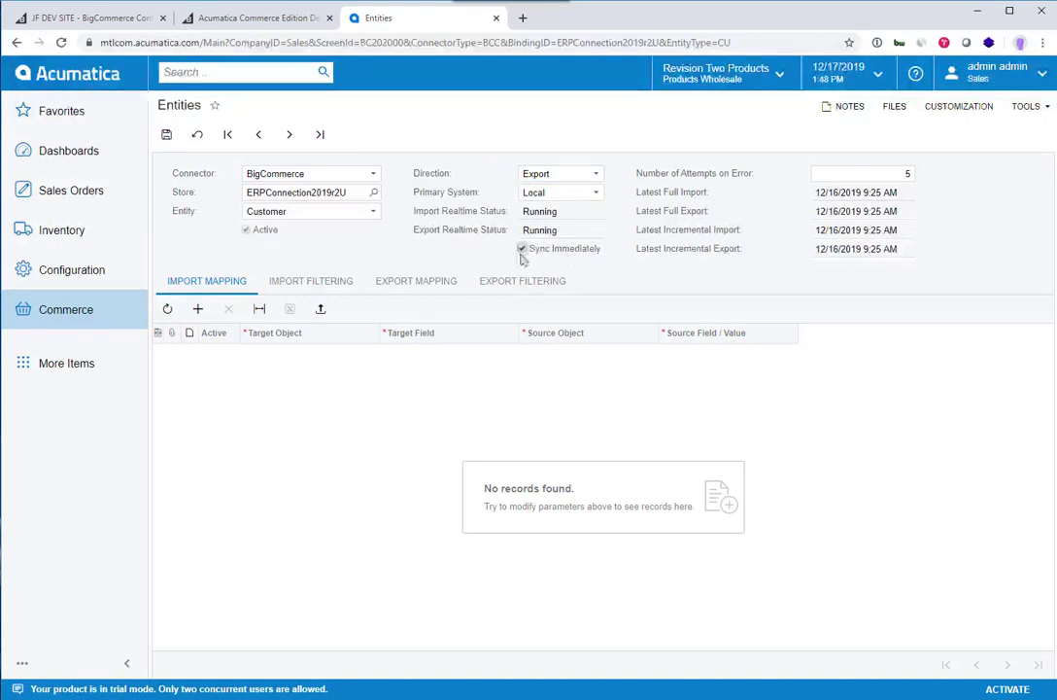
left_click(523, 250)
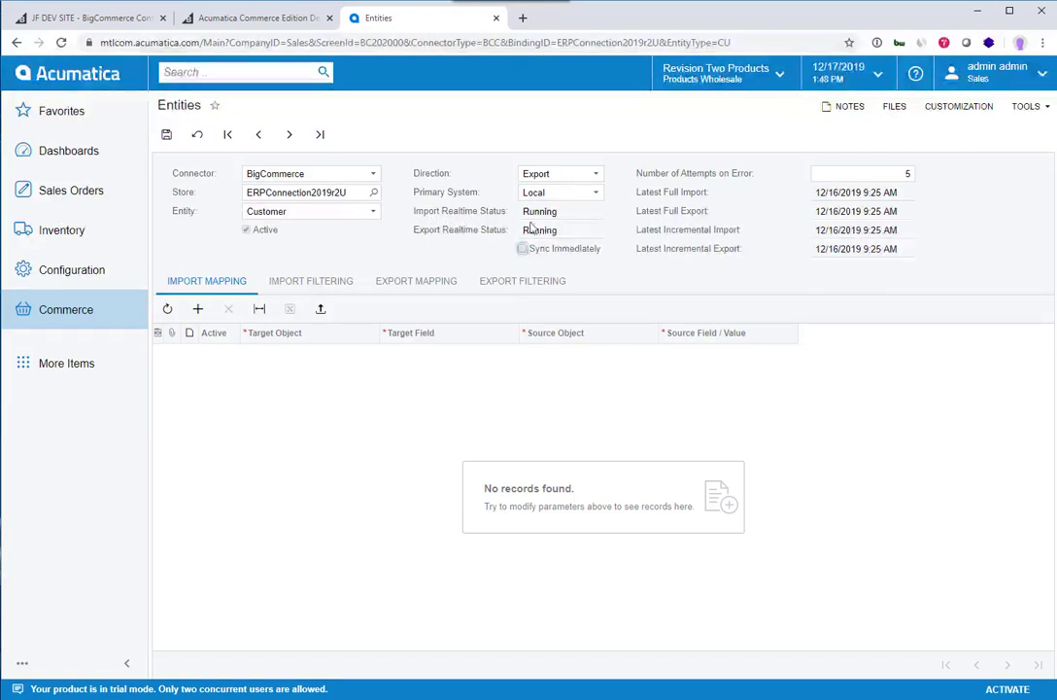
left_click(523, 250)
left_click(523, 250)
Pick Stock Item from the Entity list, confirm discarding the Customer edits, and keep Stock Item selected
left_click(366, 214)
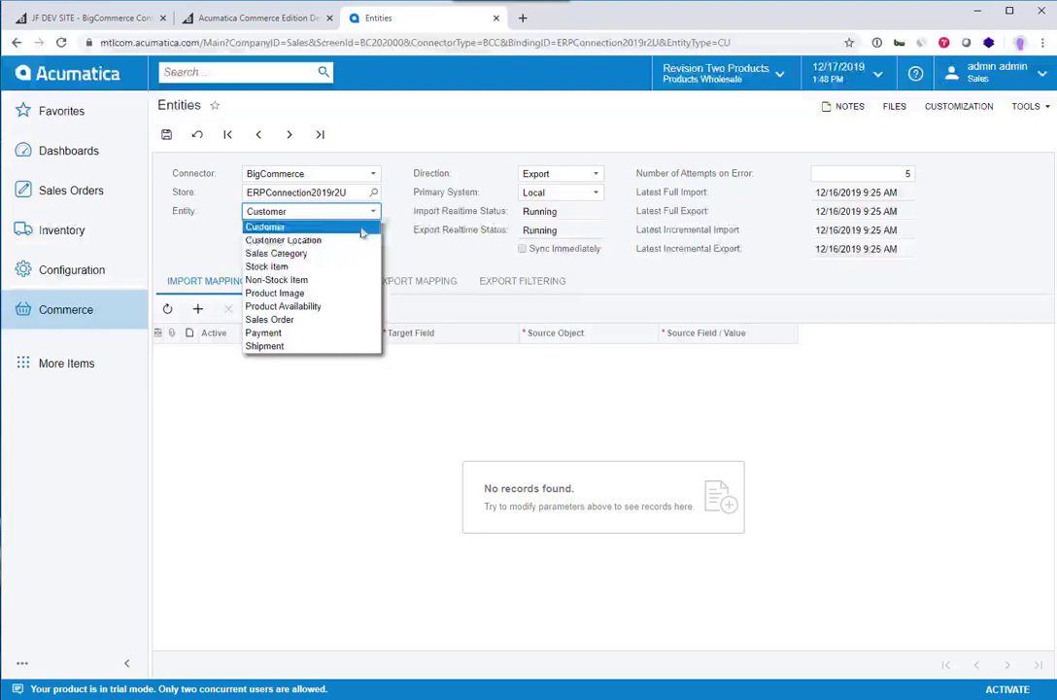
left_click(355, 268)
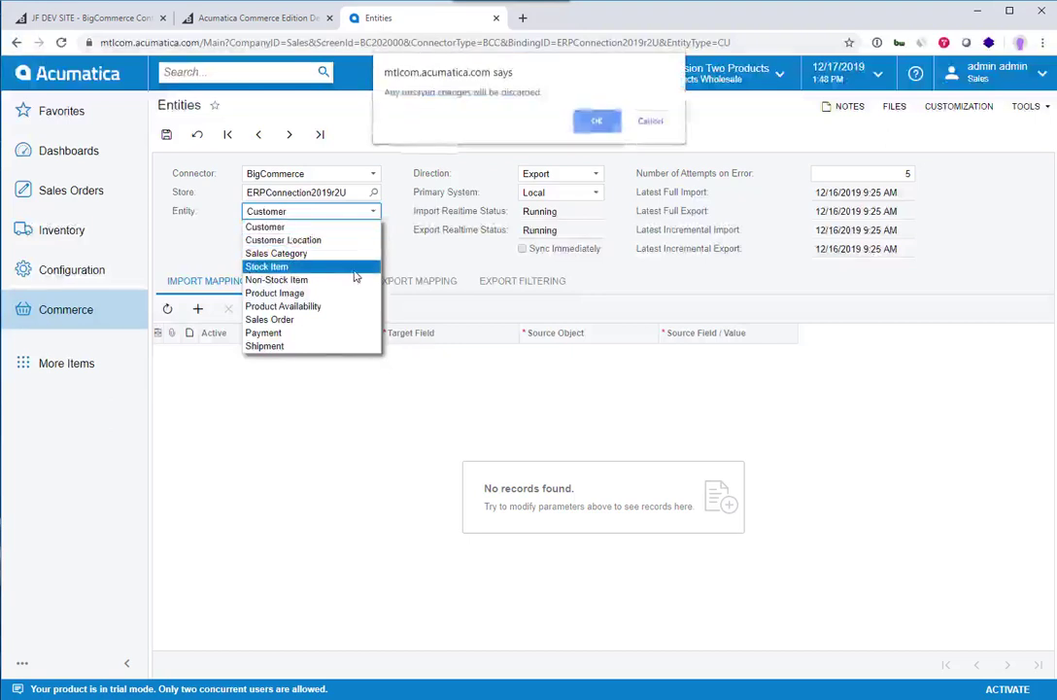
left_click(602, 117)
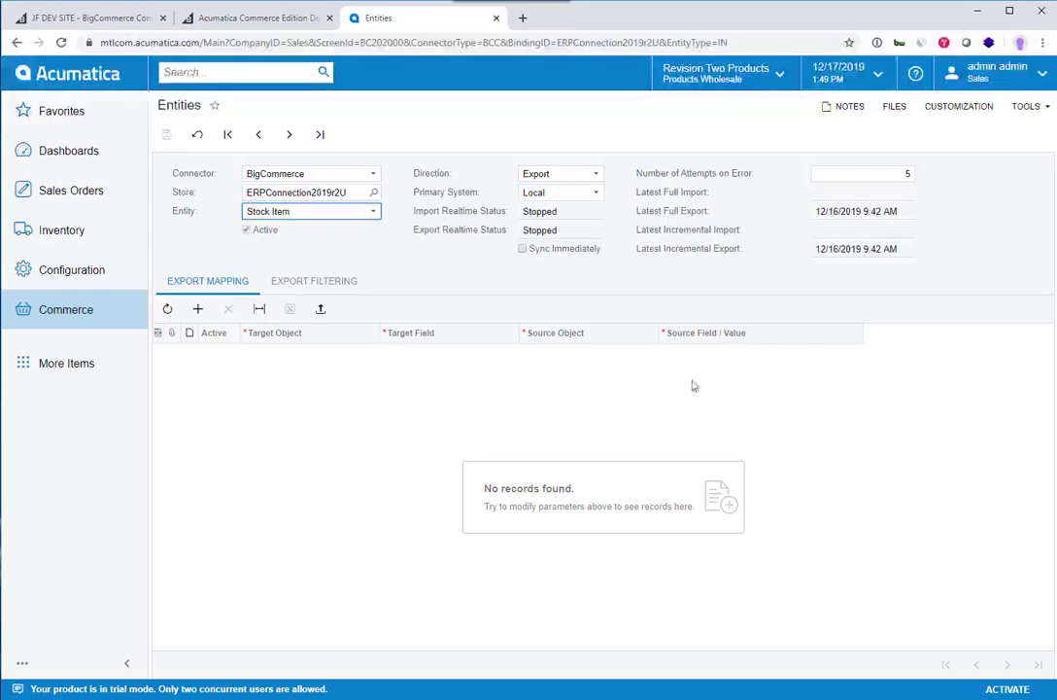
left_click(198, 308)
left_click(373, 211)
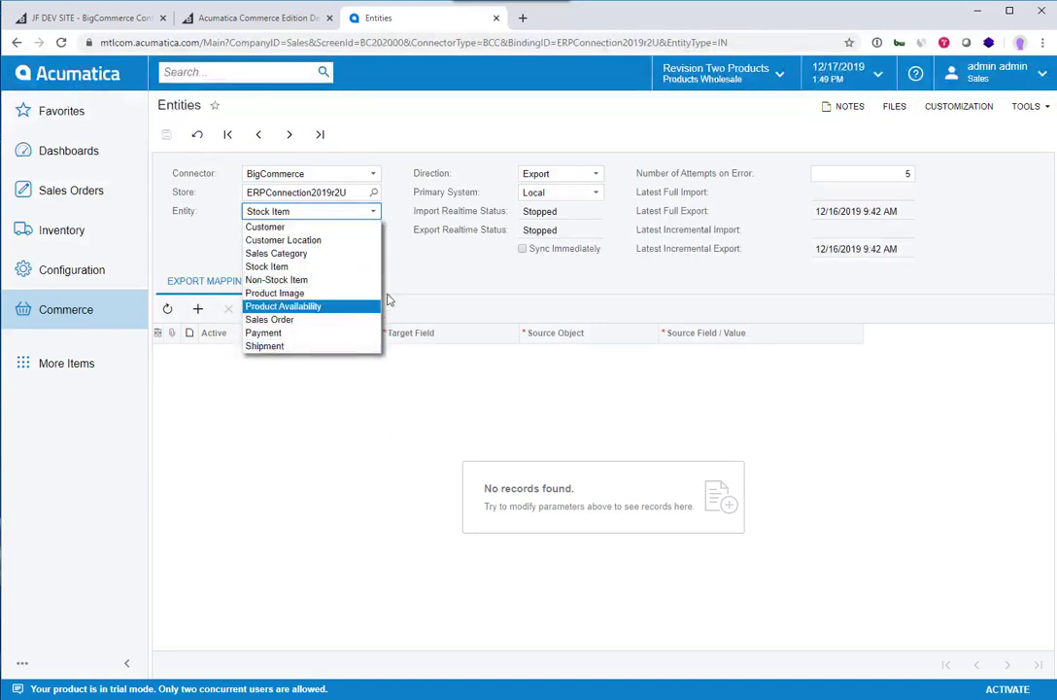
left_click(403, 250)
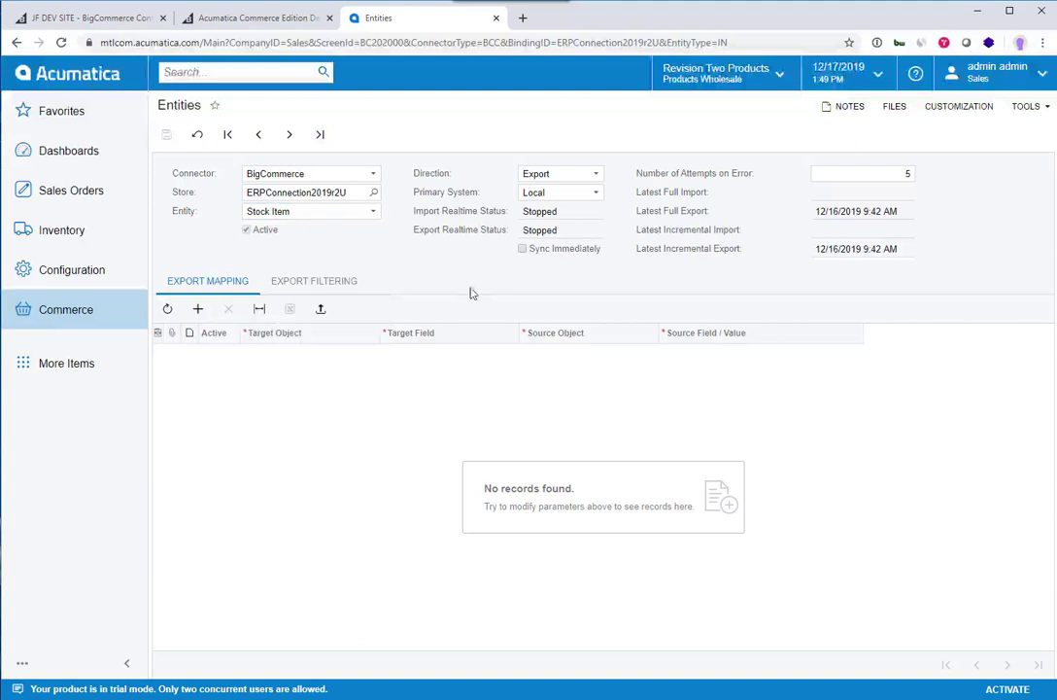
On Real-Time Sync, start syncing for the Sales Order row and close the processing results
left_click(74, 313)
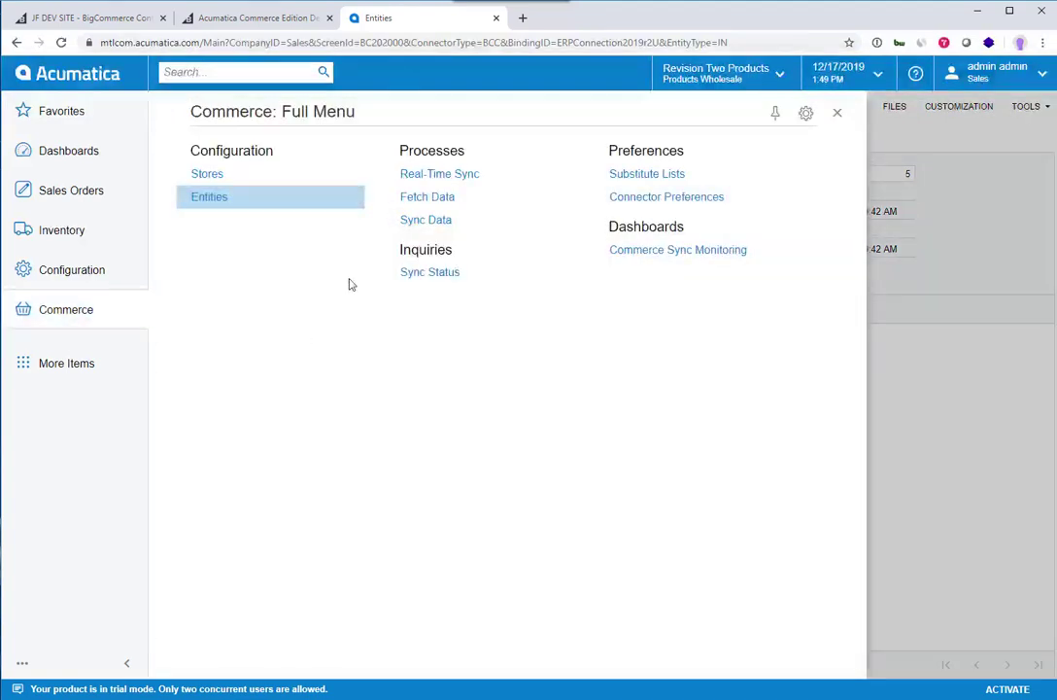
left_click(438, 174)
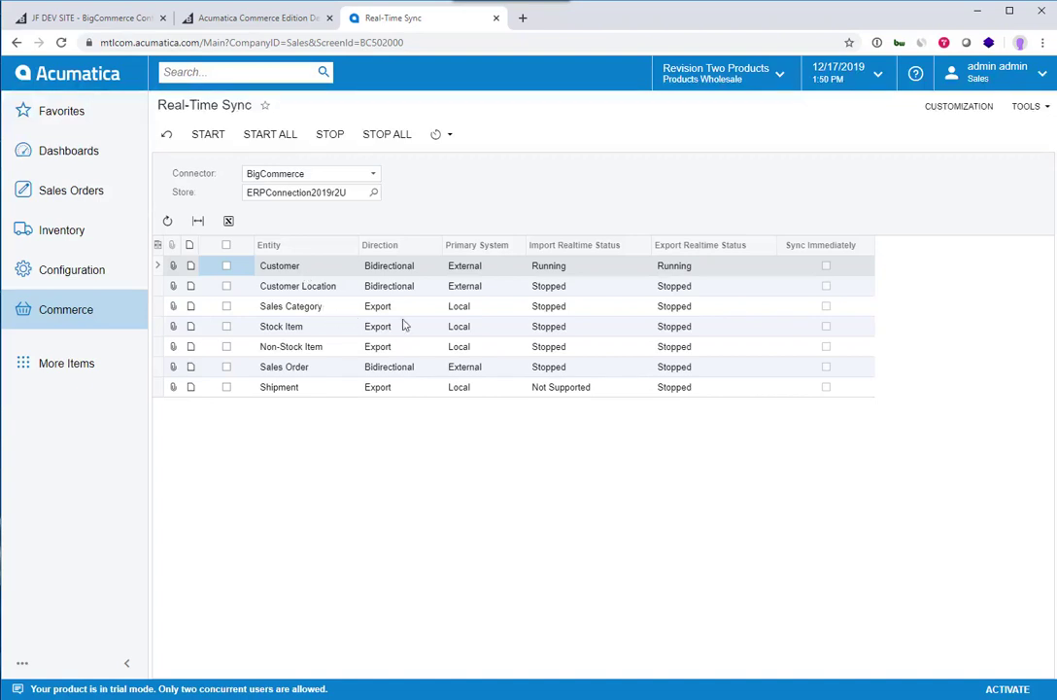
left_click(225, 367)
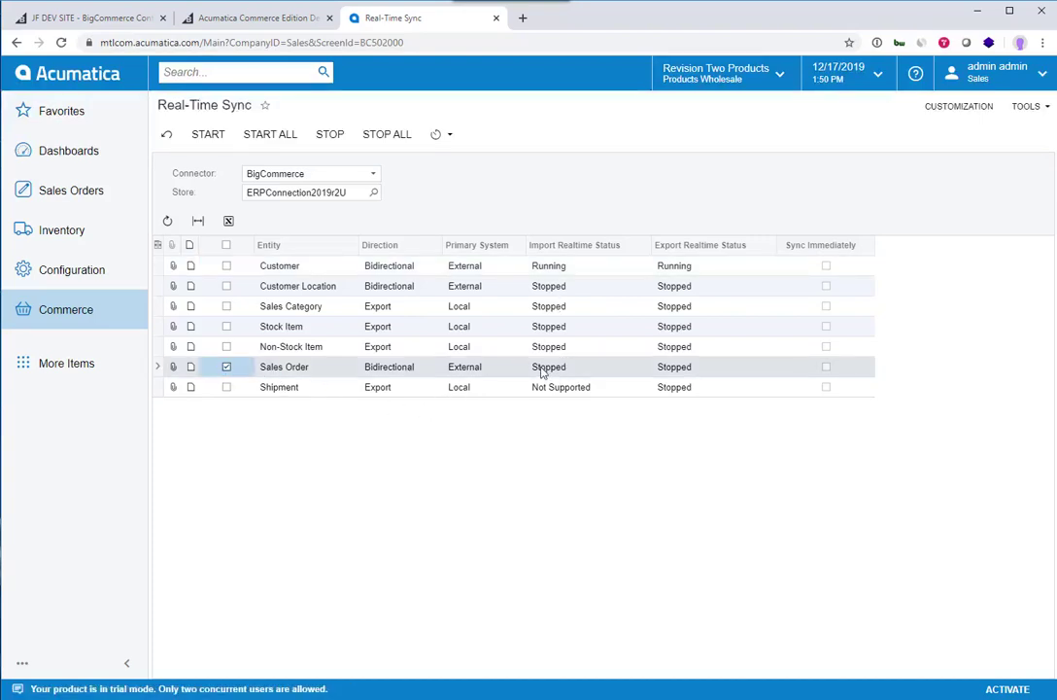
left_click(208, 134)
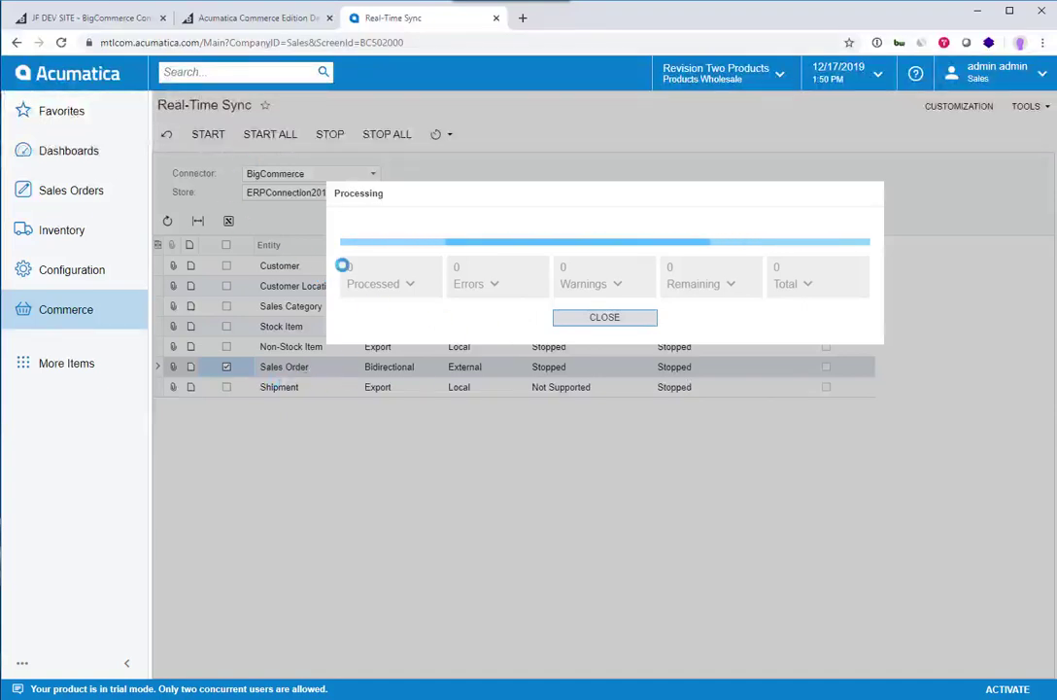
left_click(586, 321)
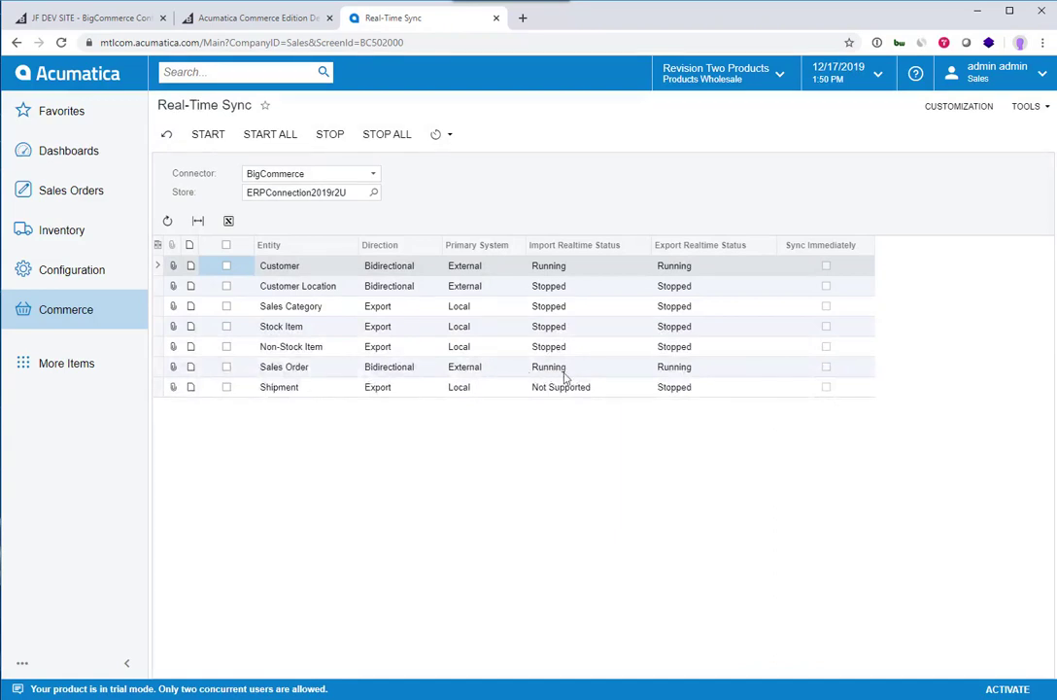
On Fetch Data, select Sales Order with Incremental fetch mode and Pending & Failed sync mode
left_click(77, 319)
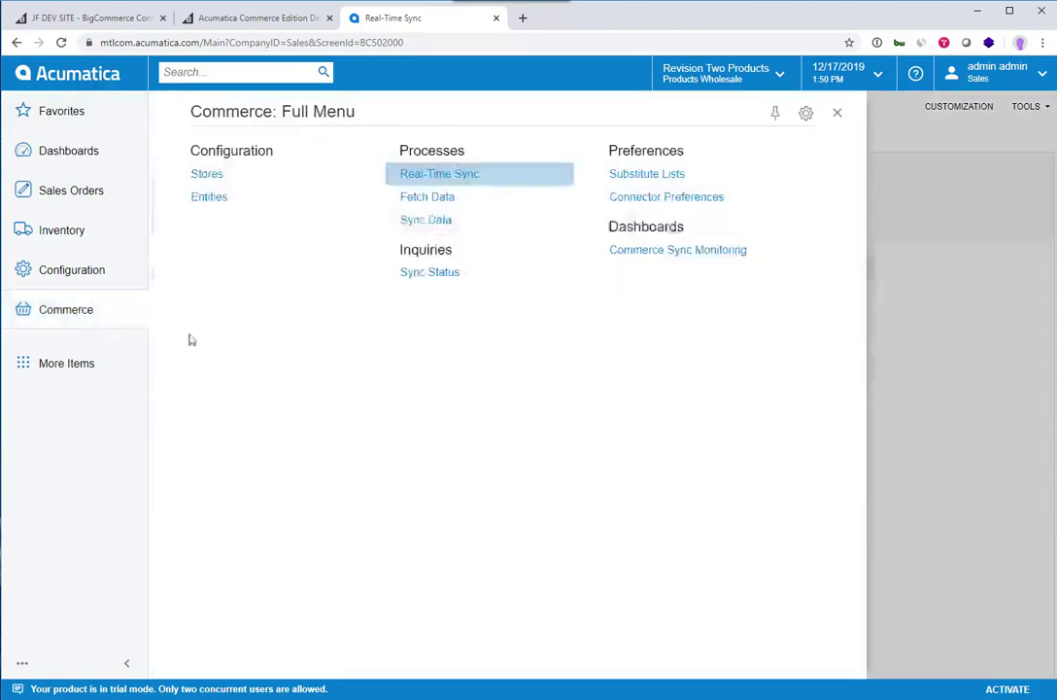
left_click(437, 200)
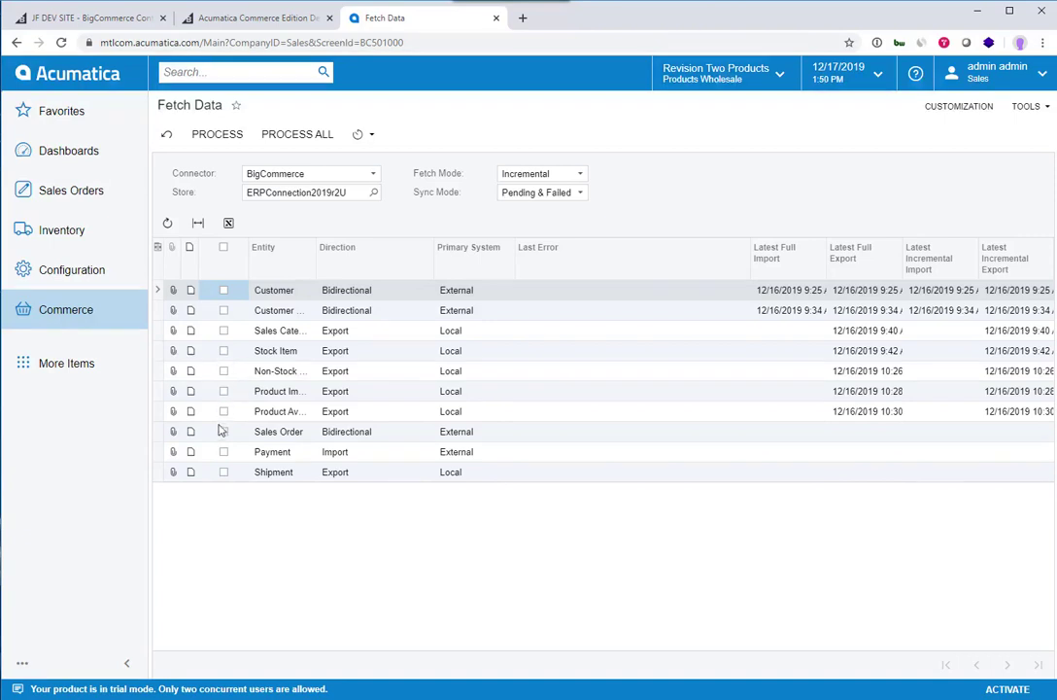
left_click(224, 432)
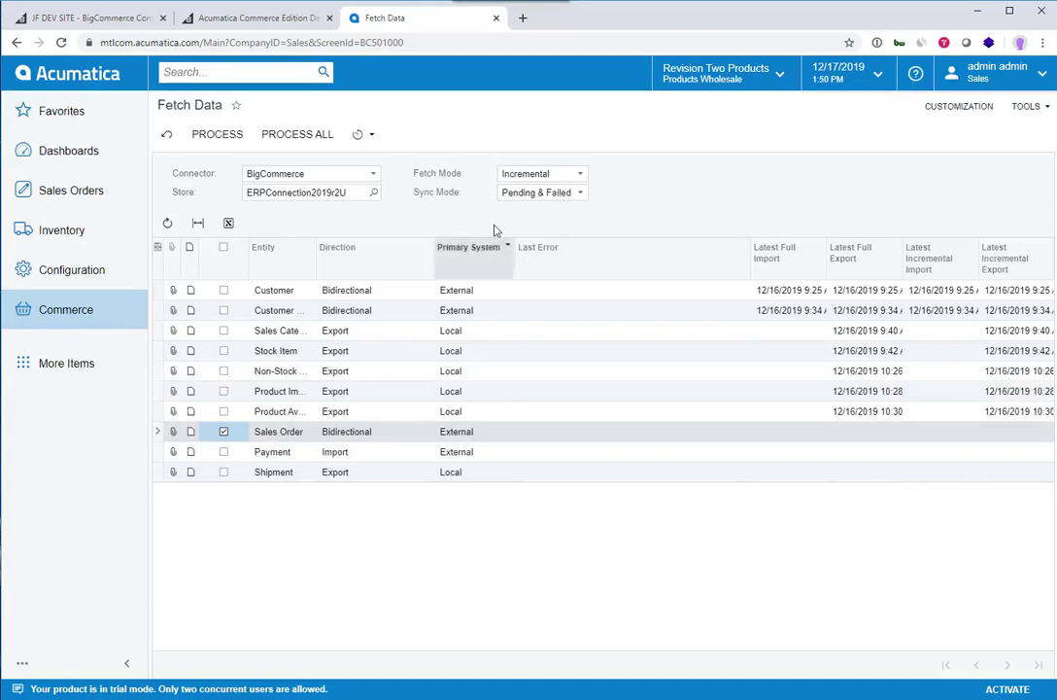
left_click(580, 175)
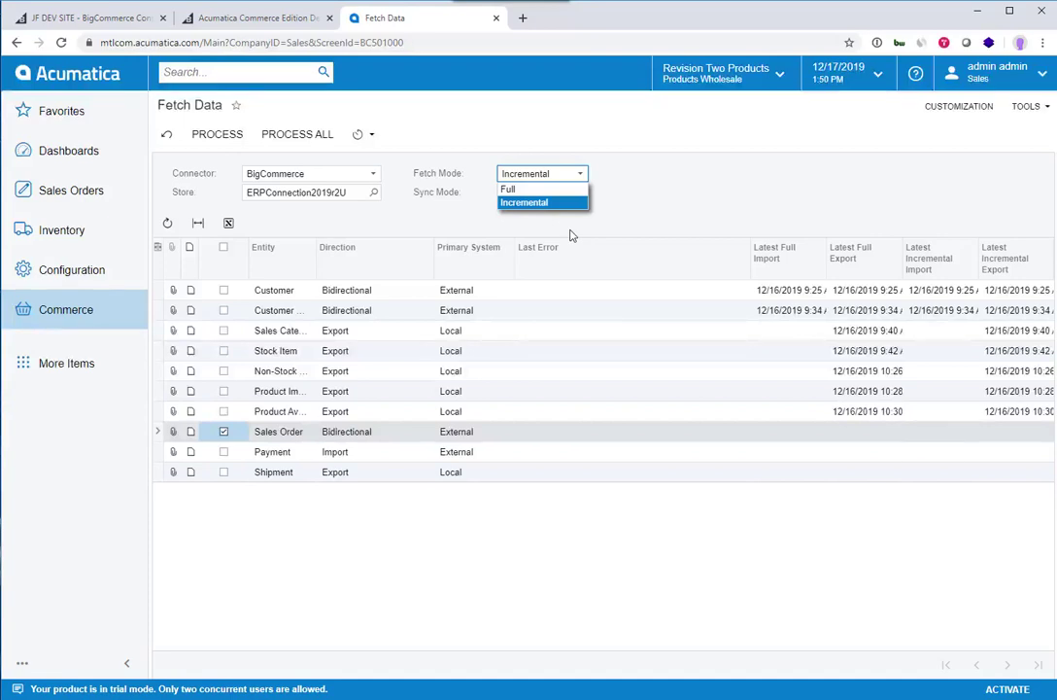
left_click(628, 217)
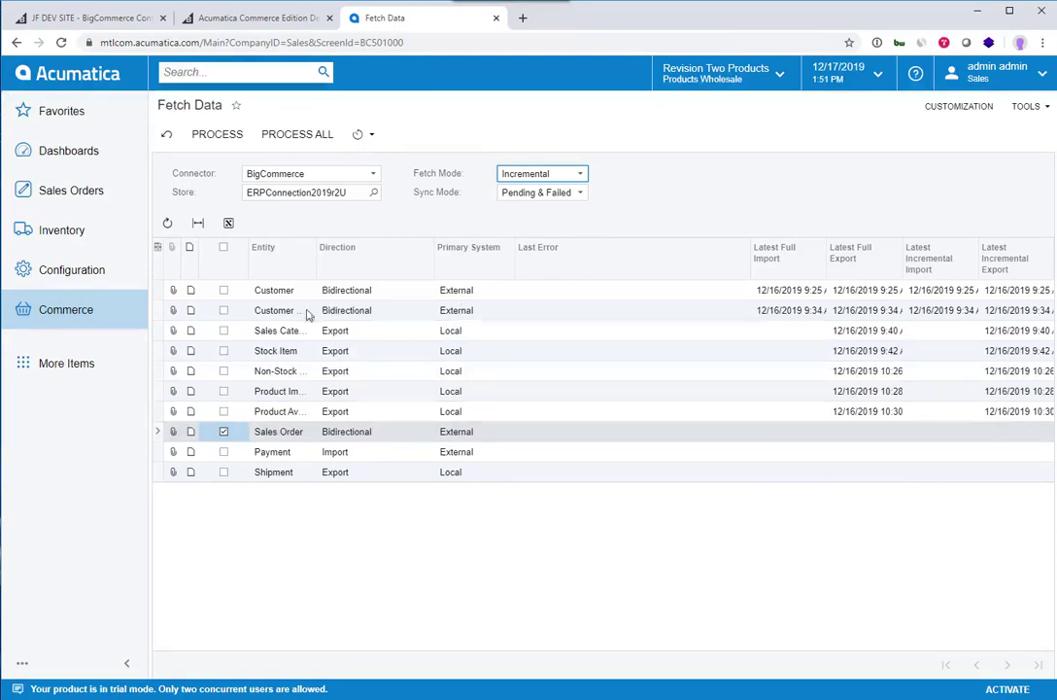
On Sync Data, process pending Customer records 231, 318, 320 and 322
left_click(70, 309)
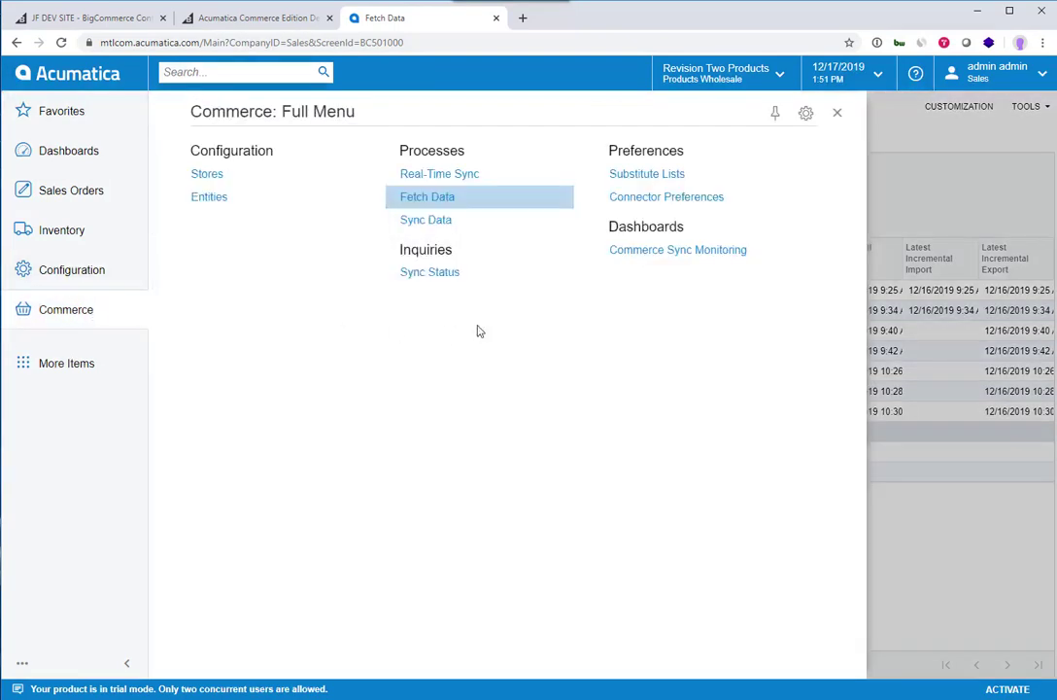
left_click(427, 223)
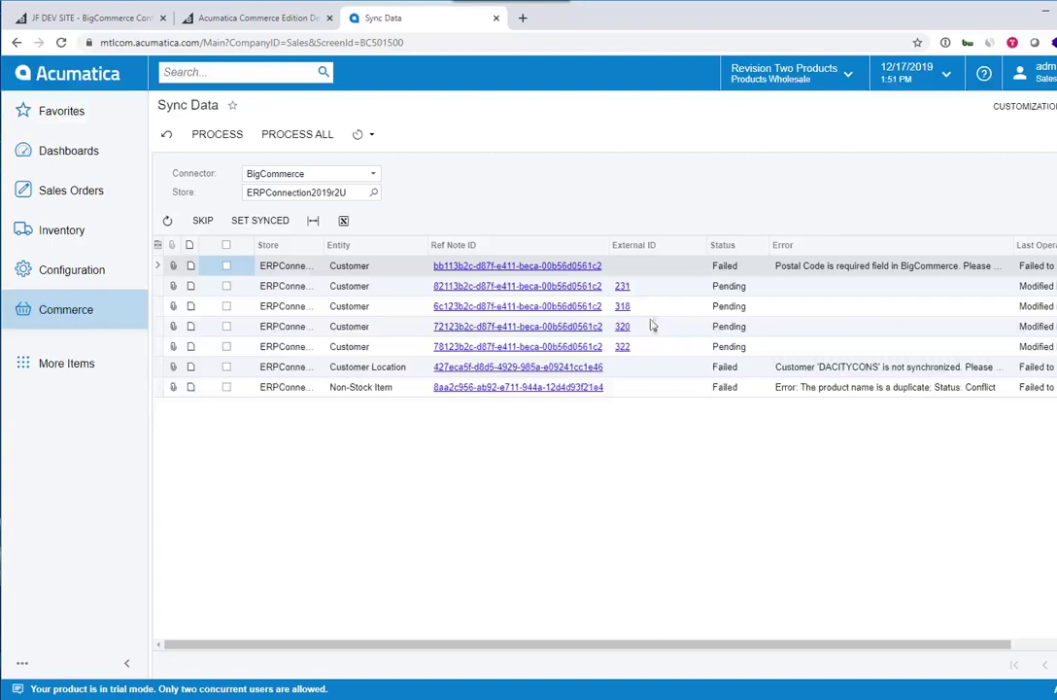
left_click(226, 285)
left_click(226, 306)
left_click(228, 327)
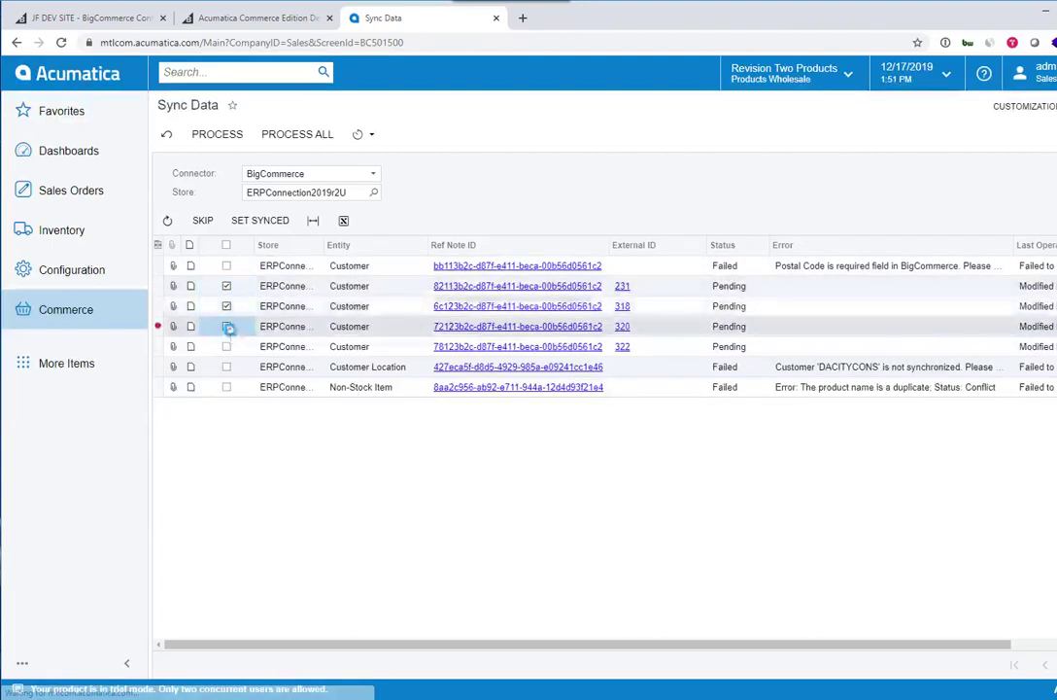
left_click(226, 346)
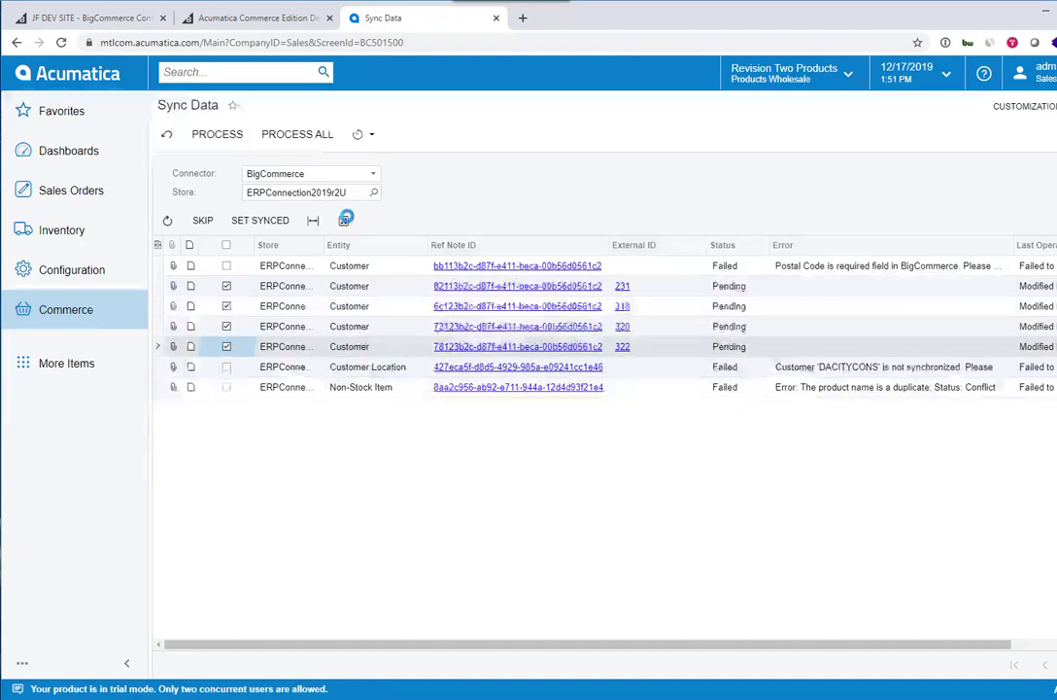
left_click(345, 219)
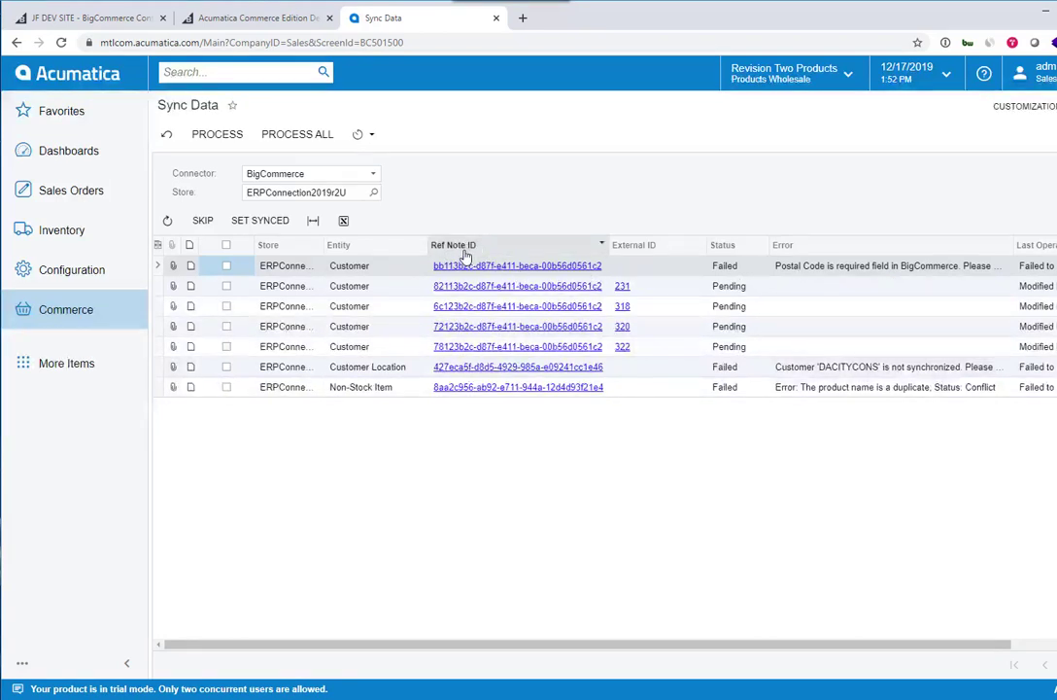
Inspect the failed Customer record, then skip it from syncing
left_click(506, 266)
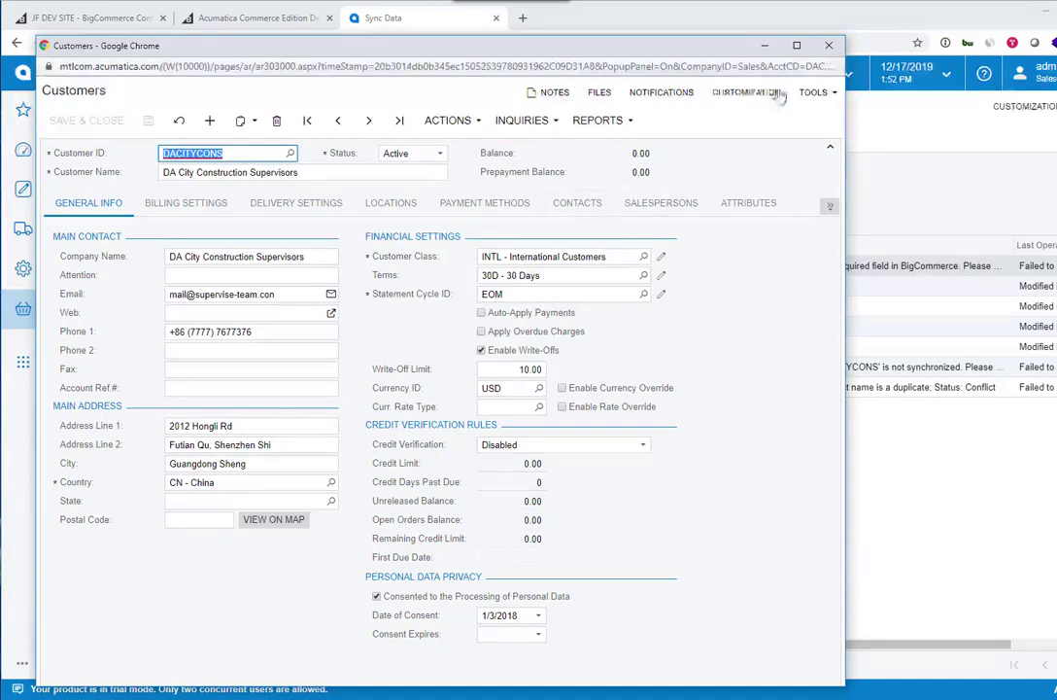
left_click(831, 46)
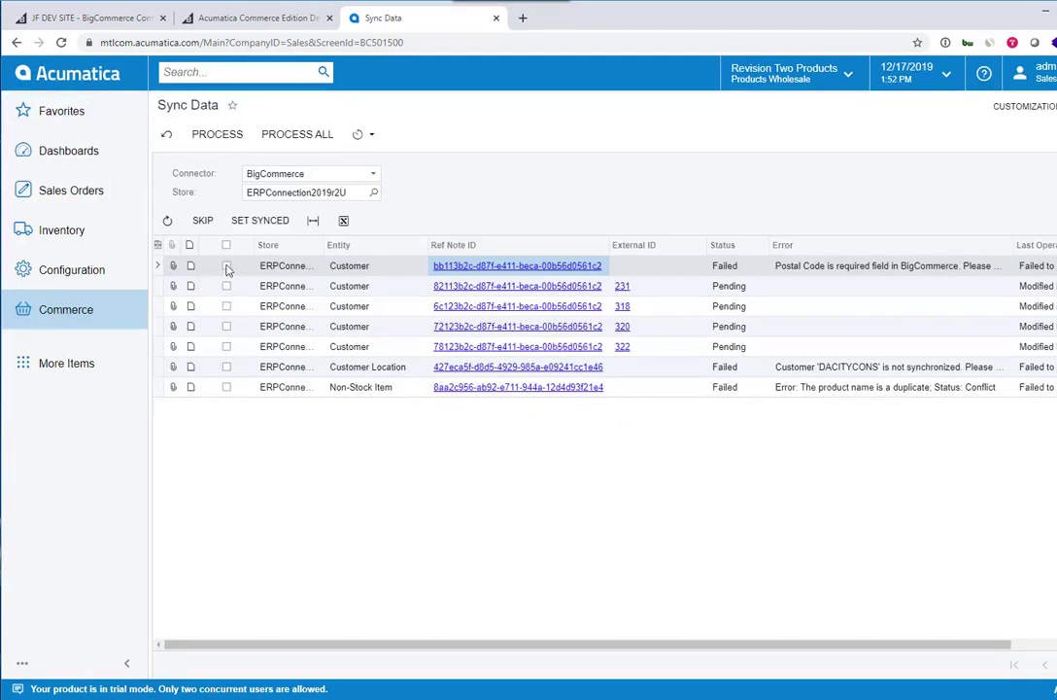
left_click(226, 265)
left_click(202, 221)
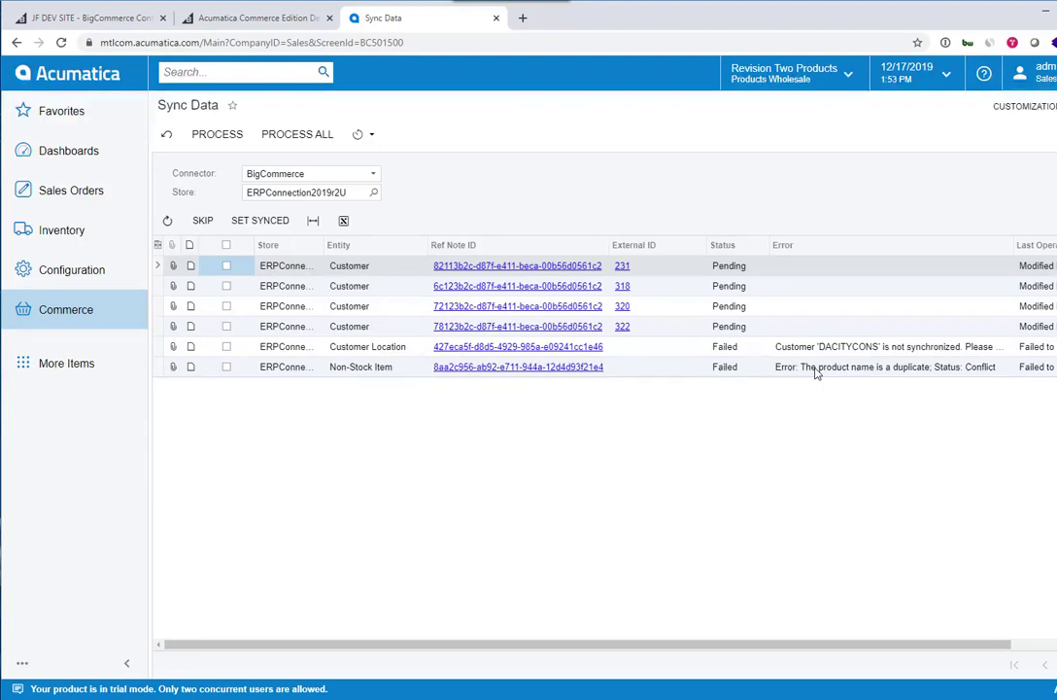
left_click(64, 311)
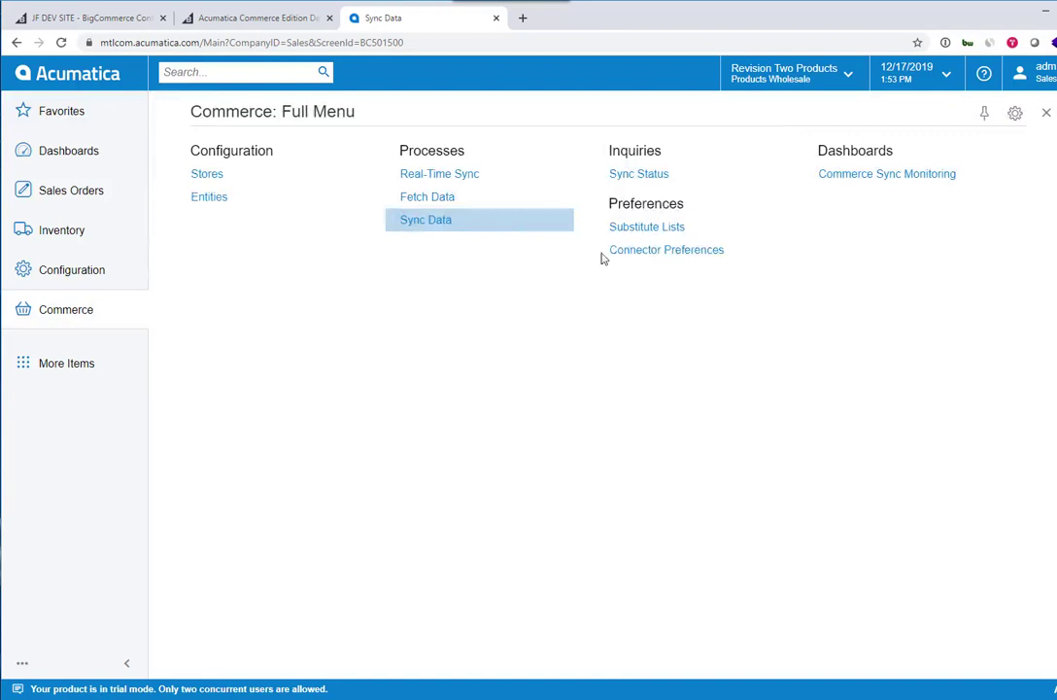
Open Sync Status and show records of every status
left_click(651, 175)
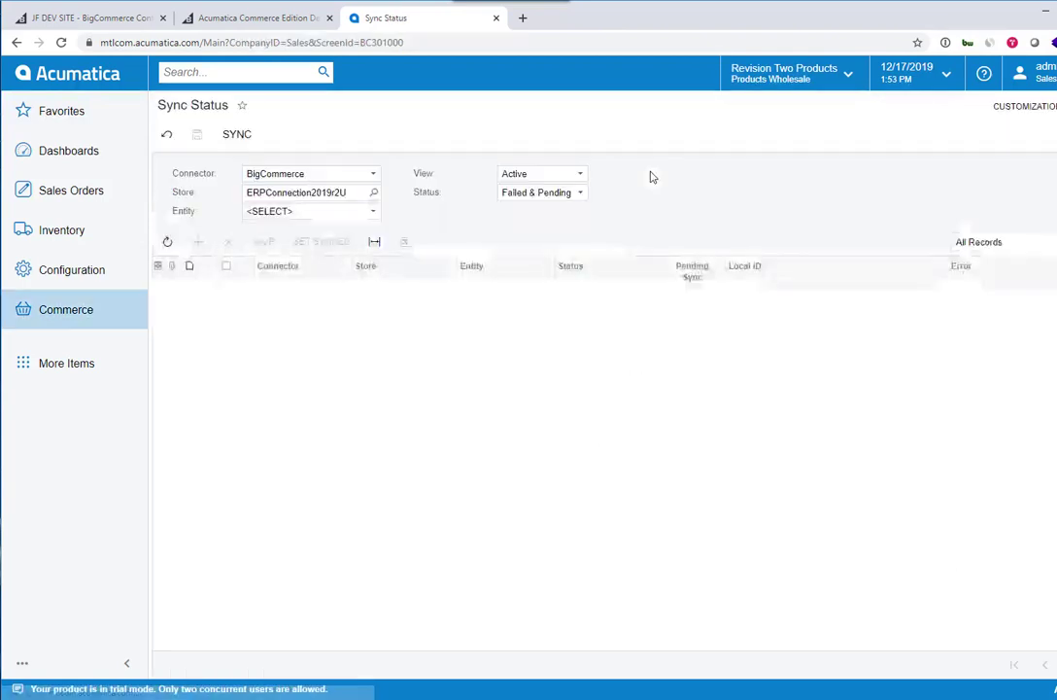
left_click(549, 194)
left_click(539, 275)
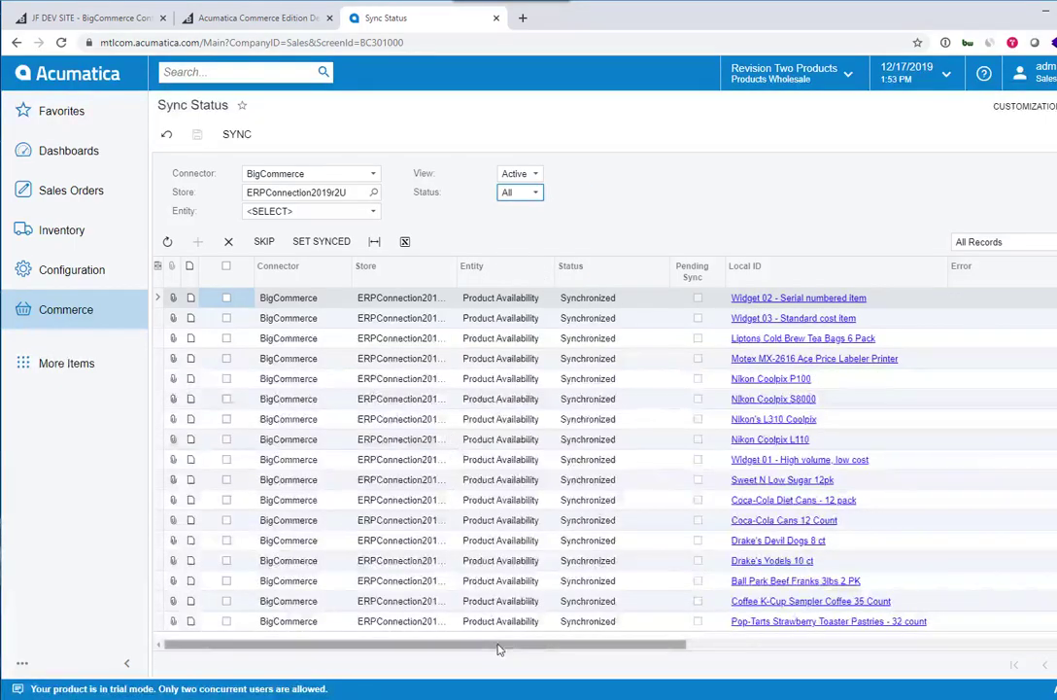
Page through the sync records, then reopen Sync Status from the Commerce menu
left_click_drag(498, 649, 425, 641)
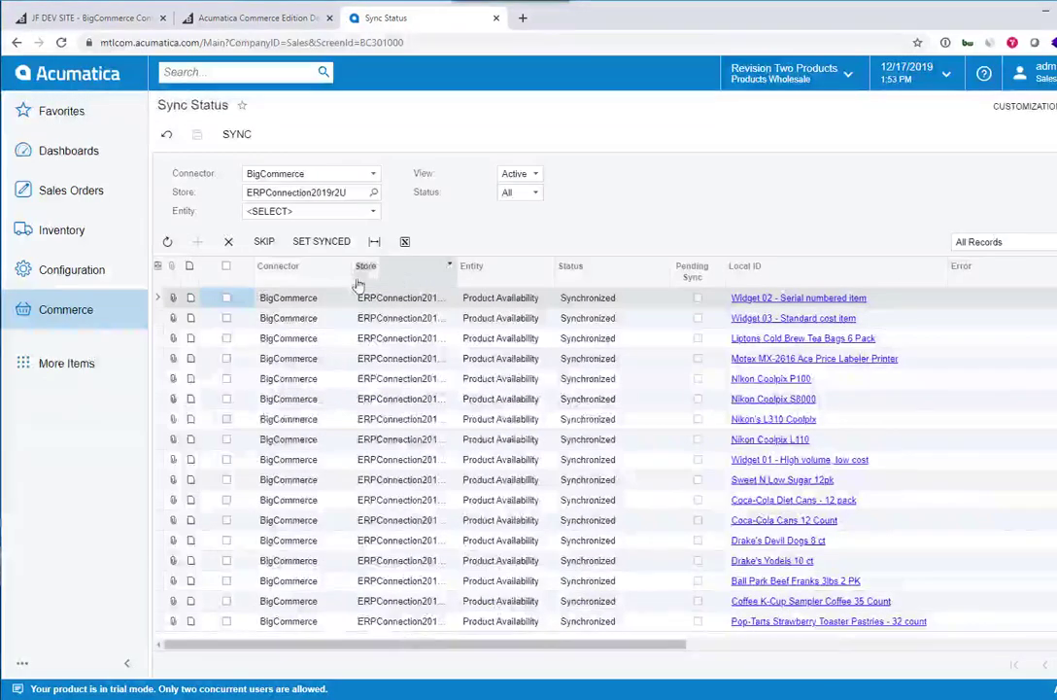
left_click(1044, 665)
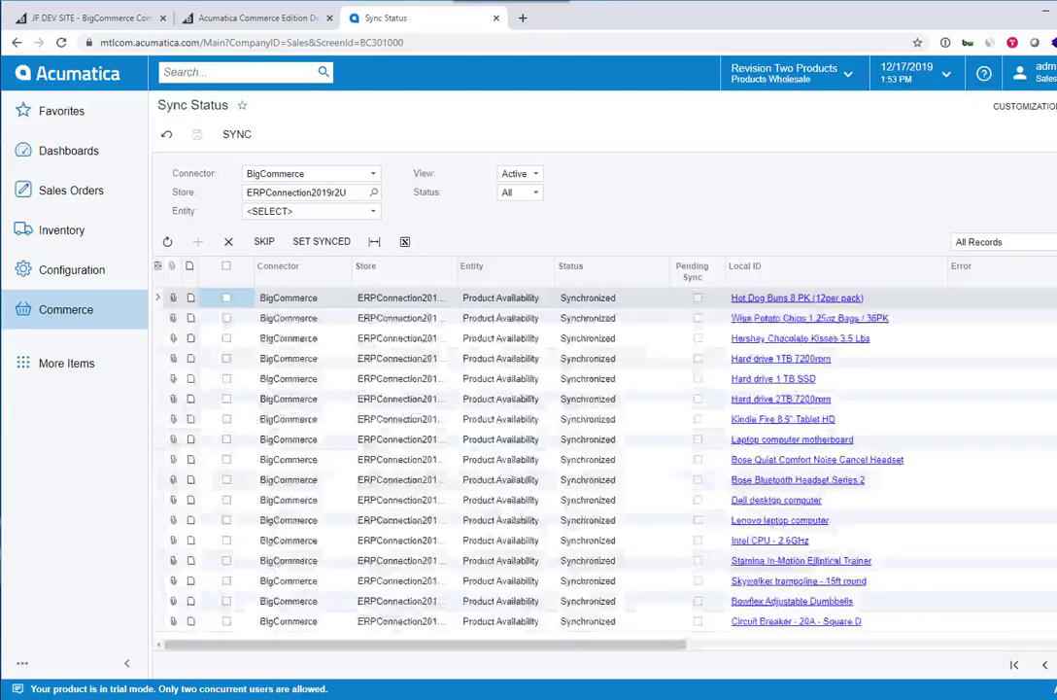
left_click(1044, 665)
left_click(1044, 665)
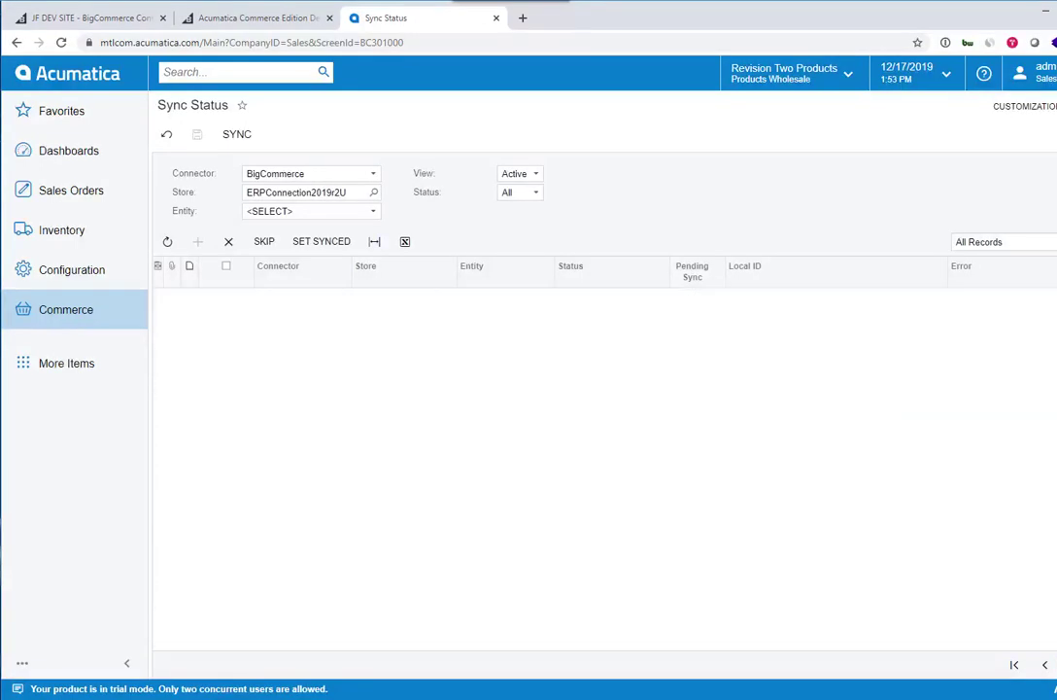
left_click(1043, 664)
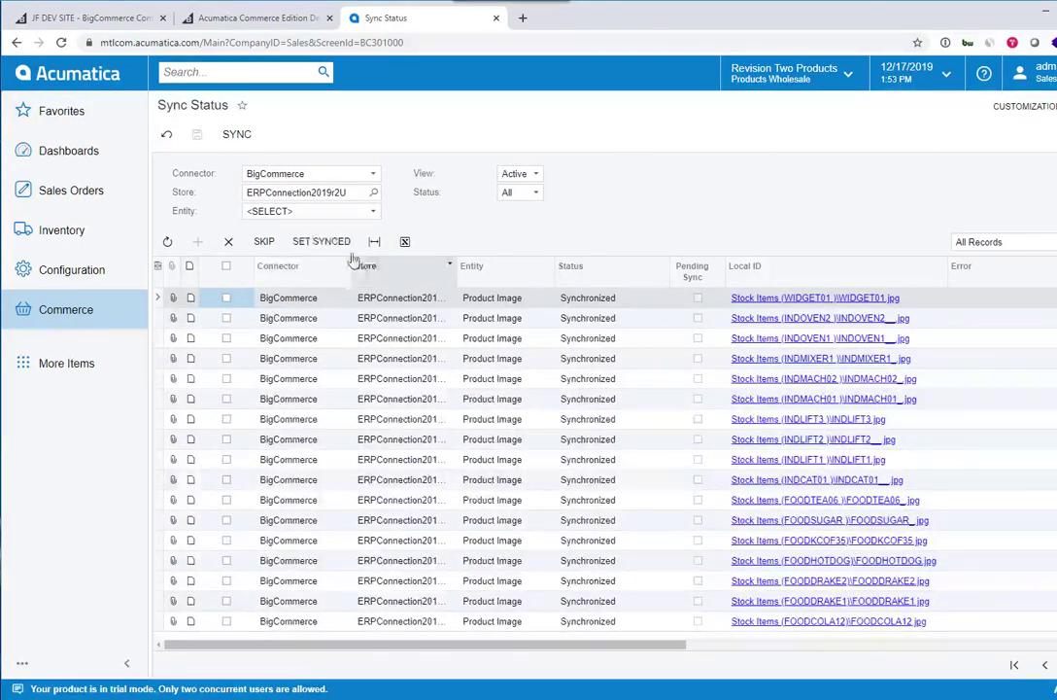
left_click(76, 311)
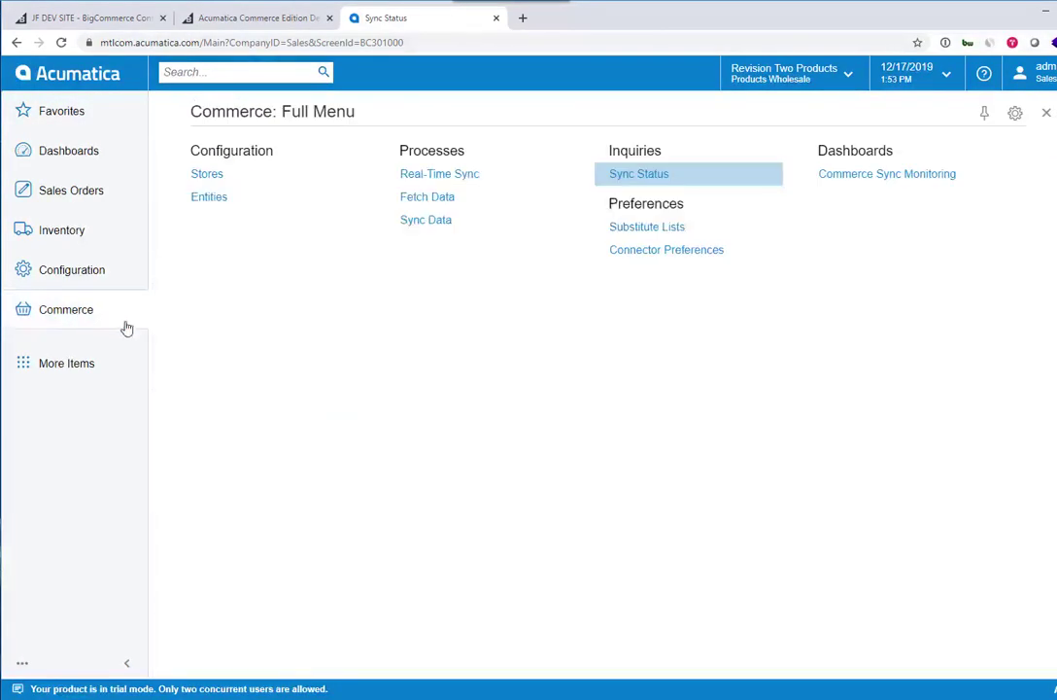
left_click(647, 175)
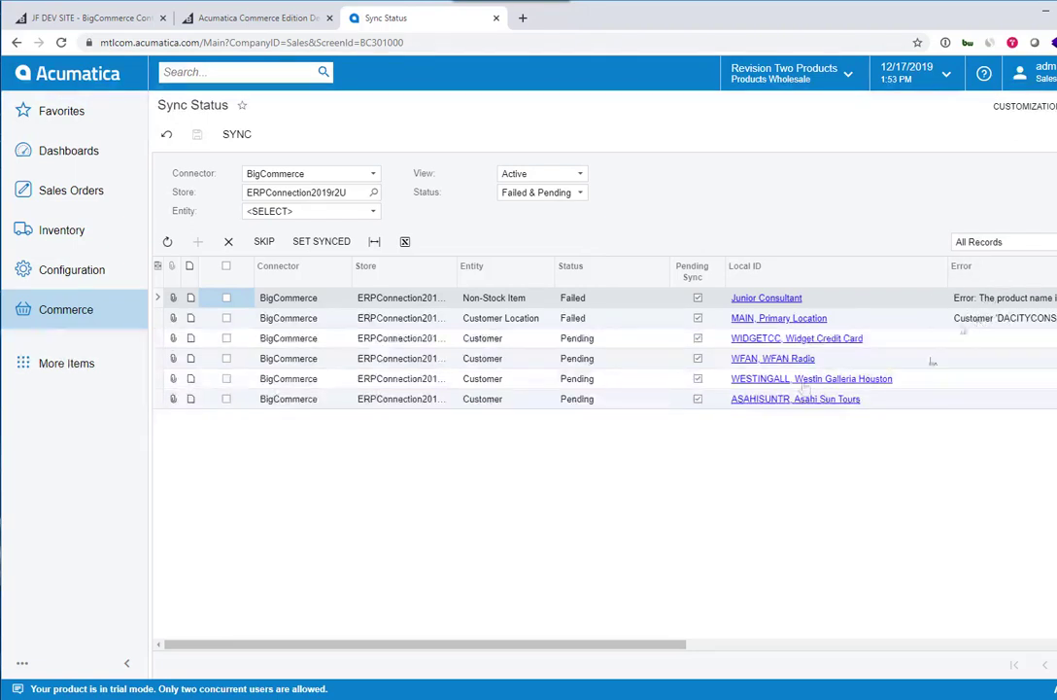
Filter Sync Status to Stock Item, then to Sales Order records of every status
left_click(372, 212)
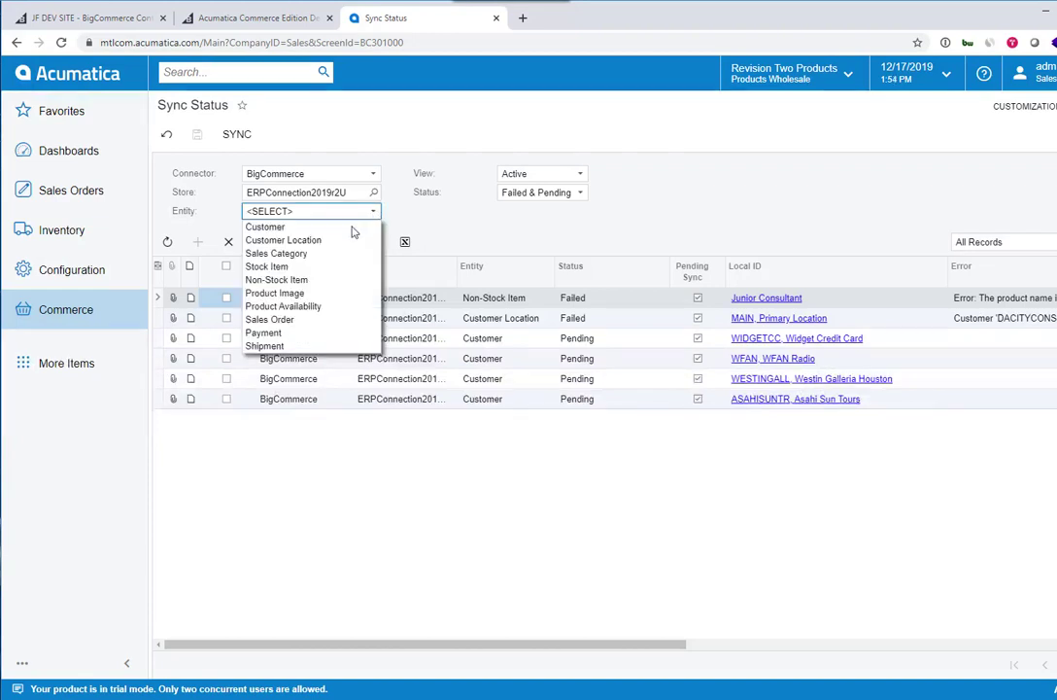
left_click(333, 268)
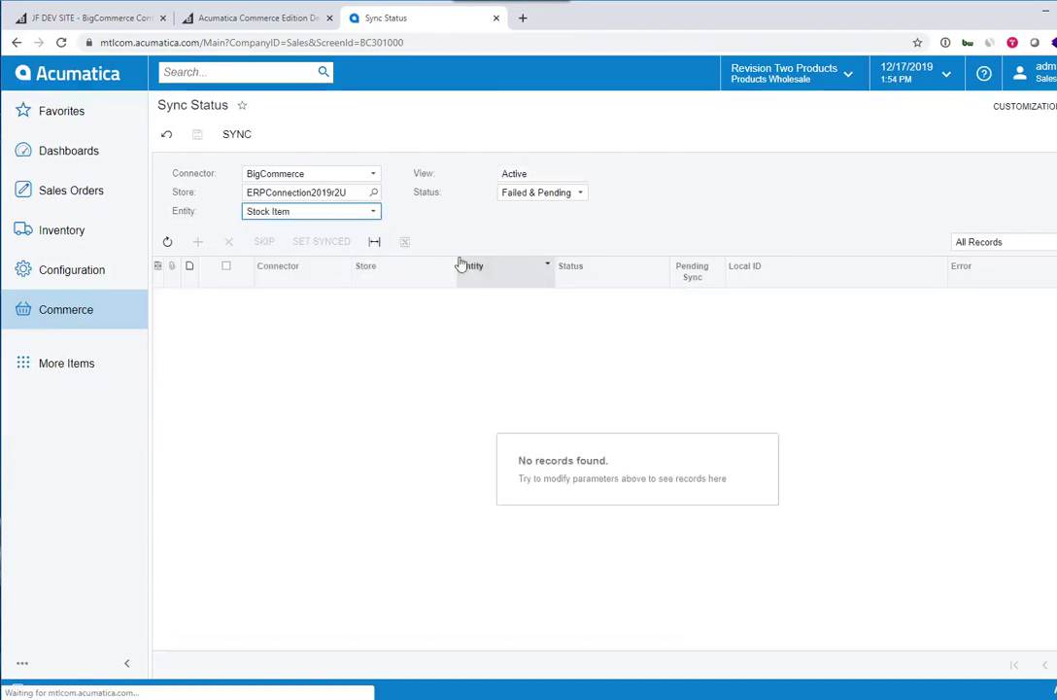
left_click(374, 213)
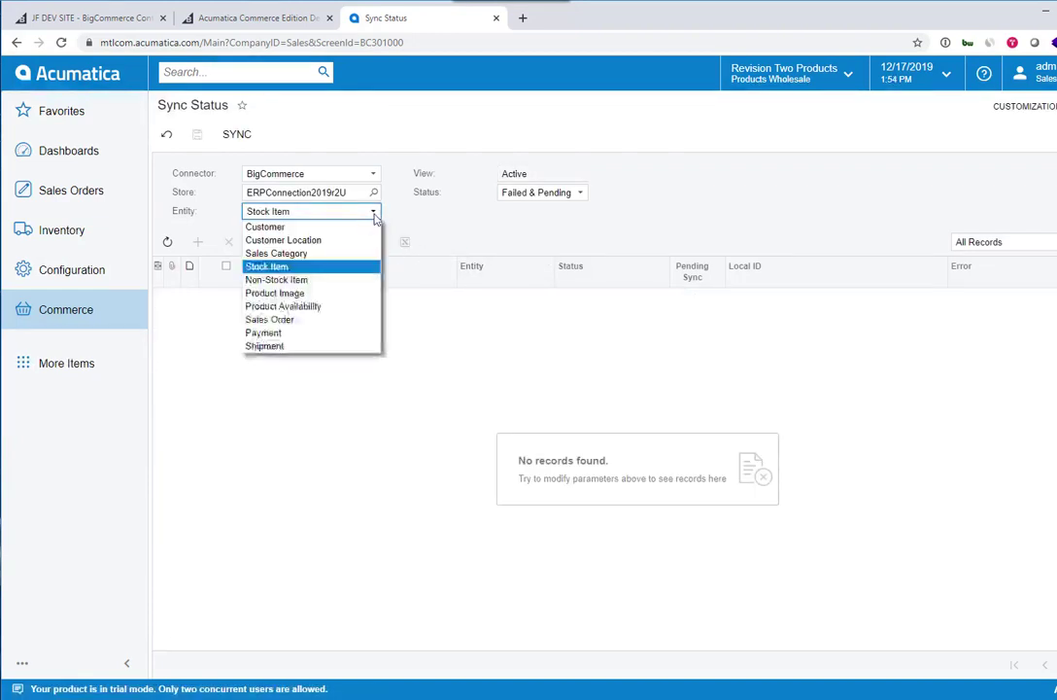
left_click(352, 320)
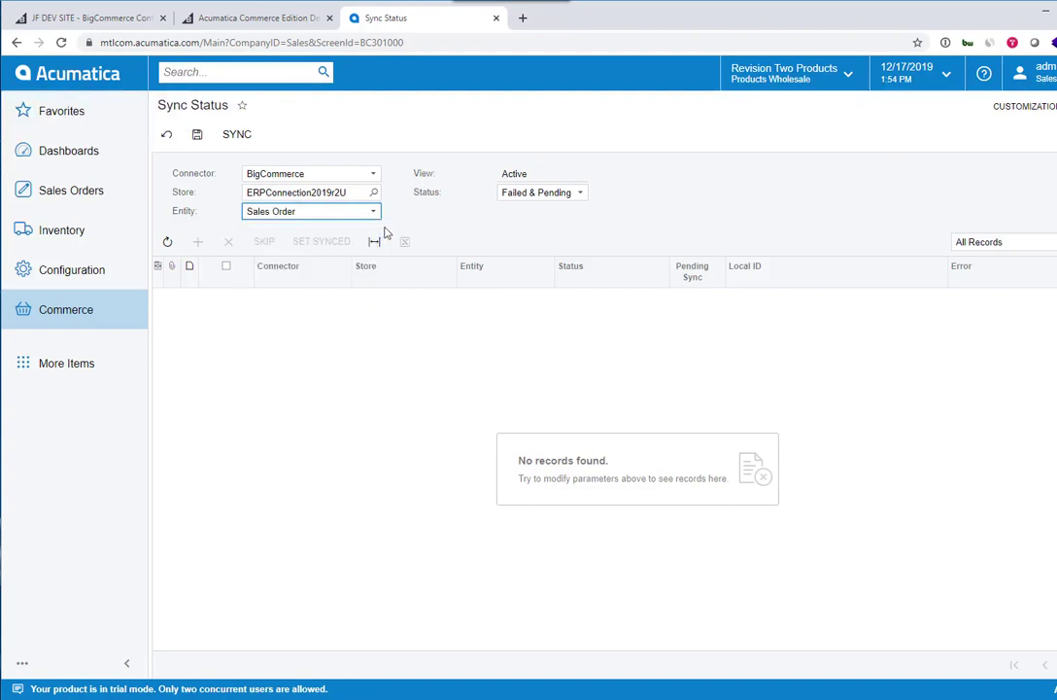
left_click(582, 193)
left_click(562, 275)
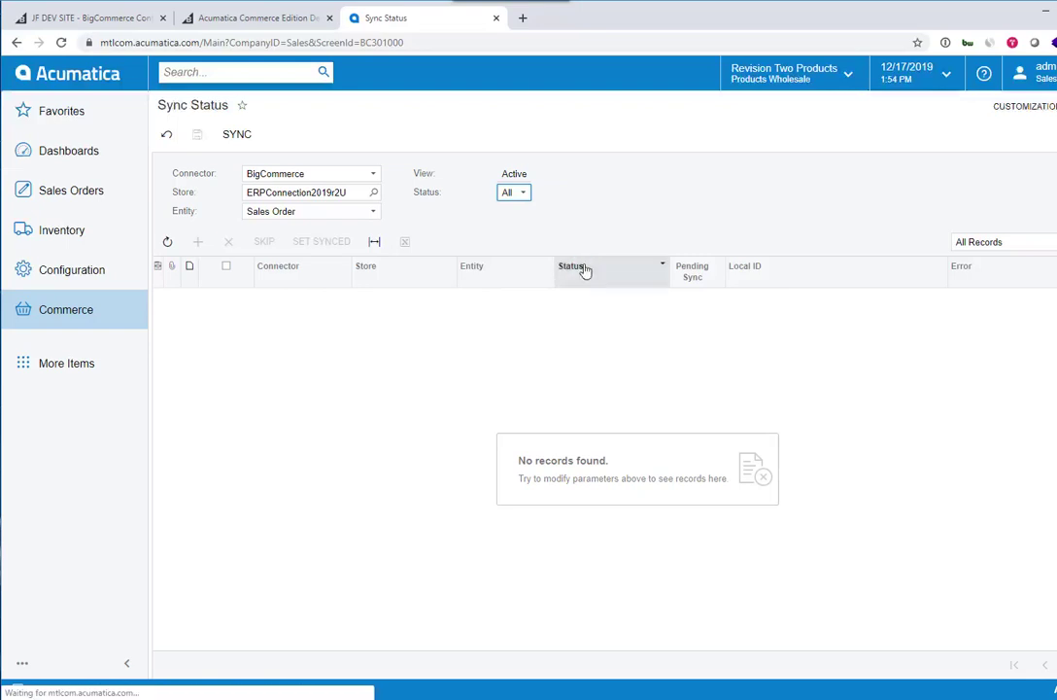
Narrow the Sync Status list to Customer records
left_click(373, 212)
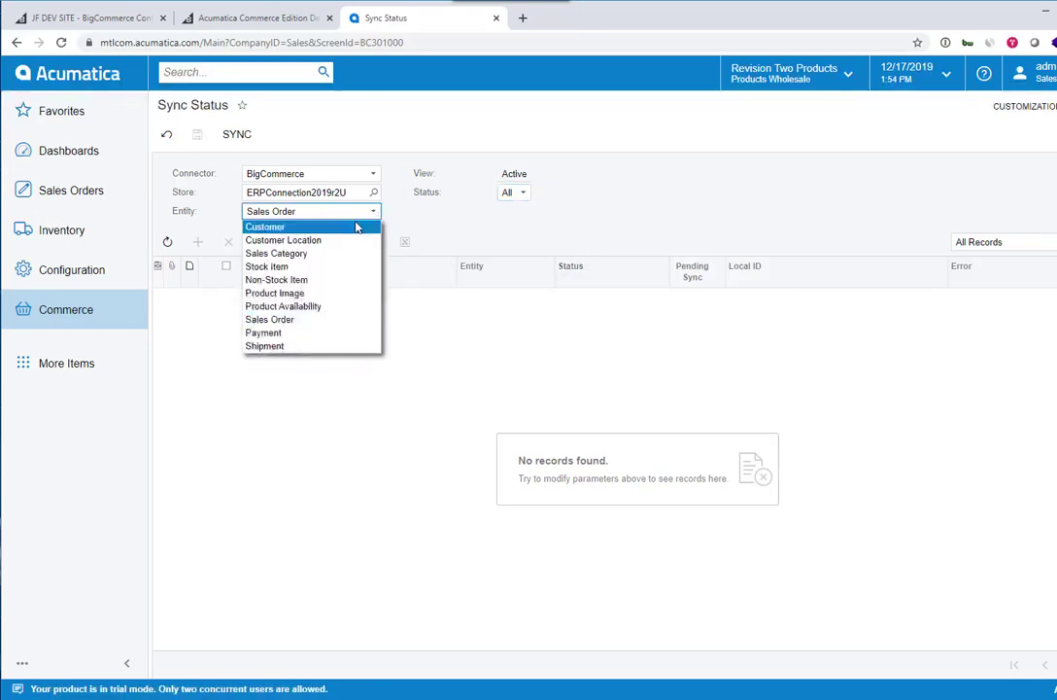
left_click(351, 227)
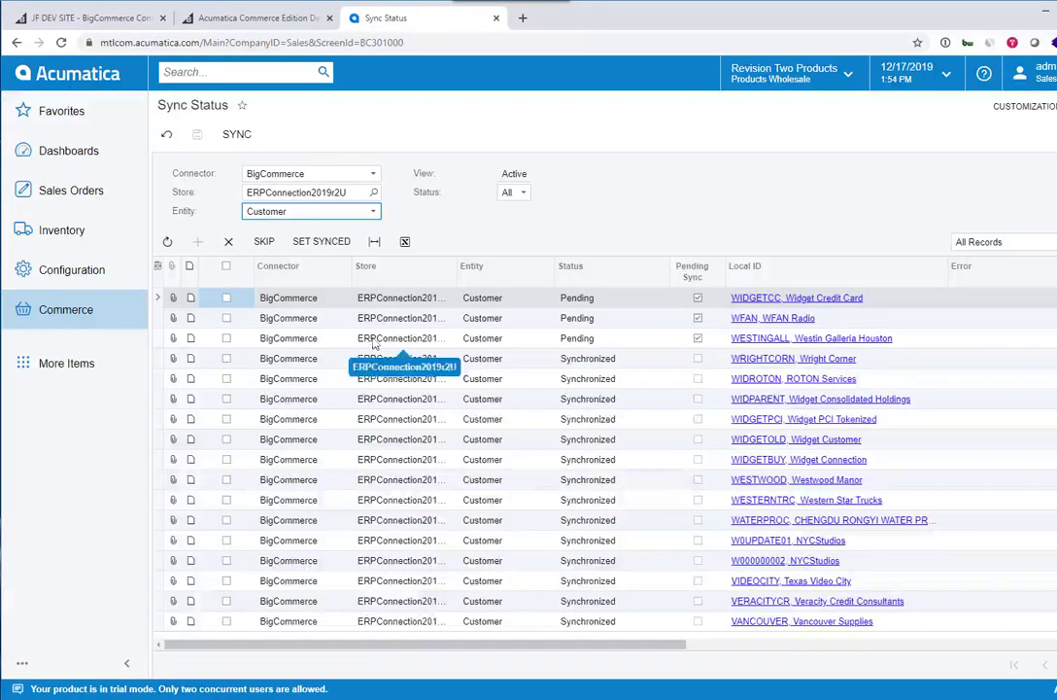
left_click(63, 309)
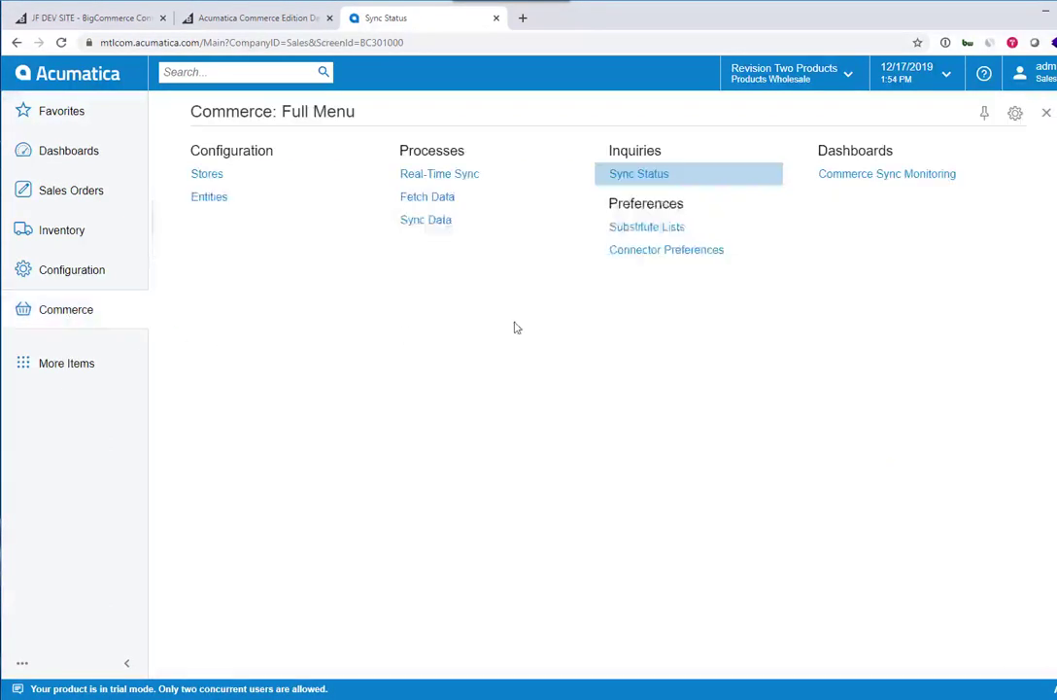
In Substitute Lists, inspect the COUNTRIES GB-to-United Kingdom mapping and browse the Substitute ID lookup
left_click(677, 235)
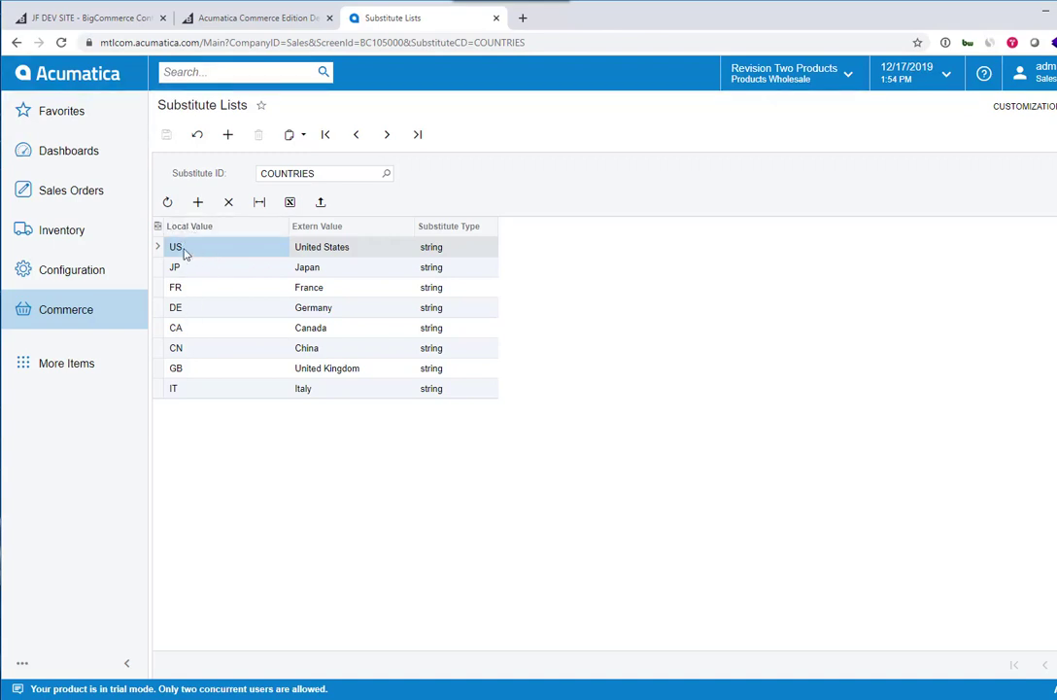
left_click(190, 369)
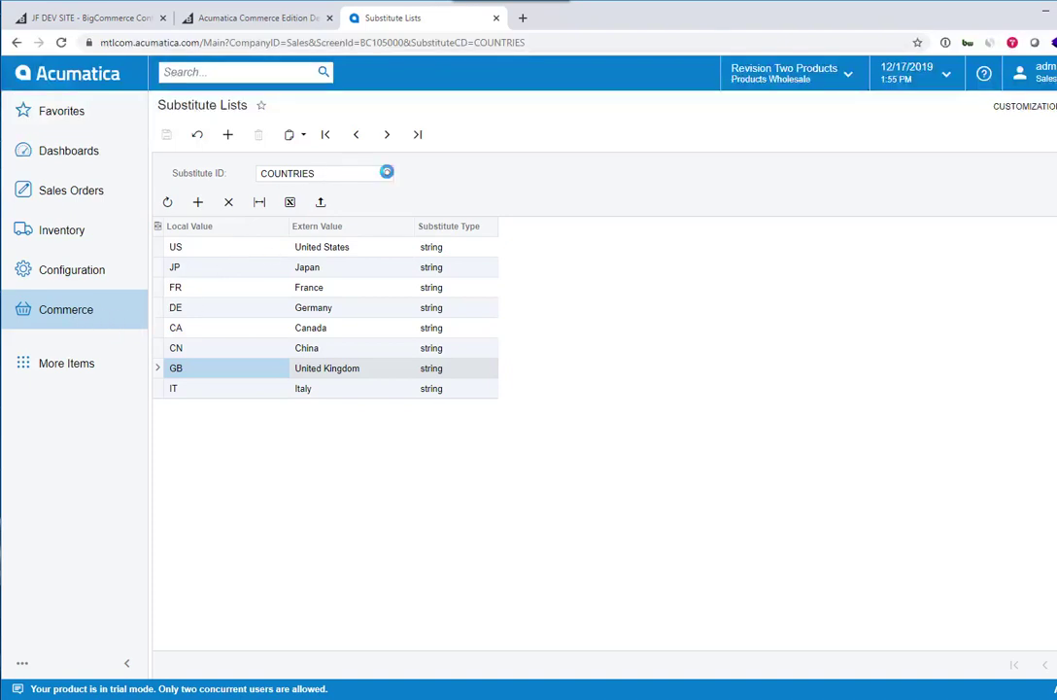
left_click(385, 172)
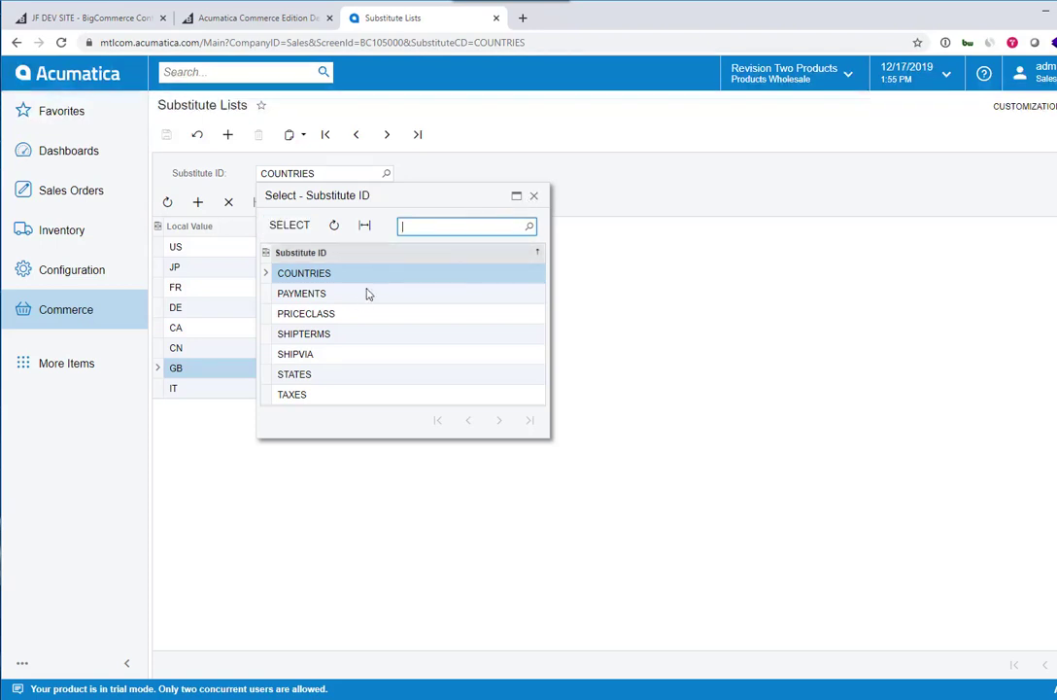
left_click(531, 196)
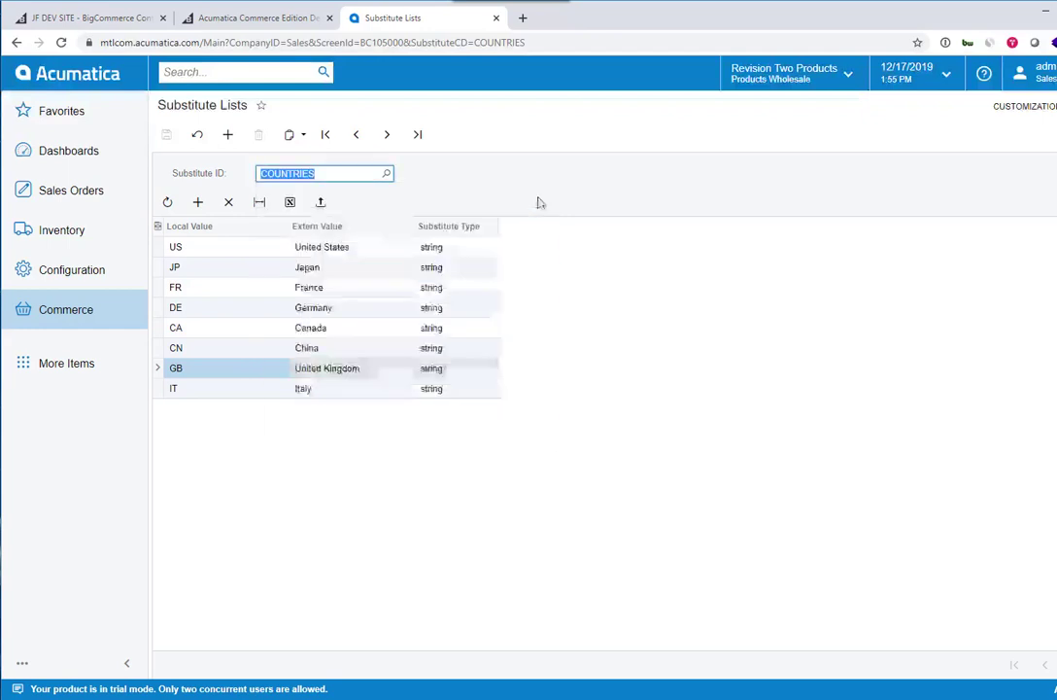
left_click(107, 309)
Review Connector Preferences, then open the Commerce Sync Monitoring dashboard
left_click(622, 253)
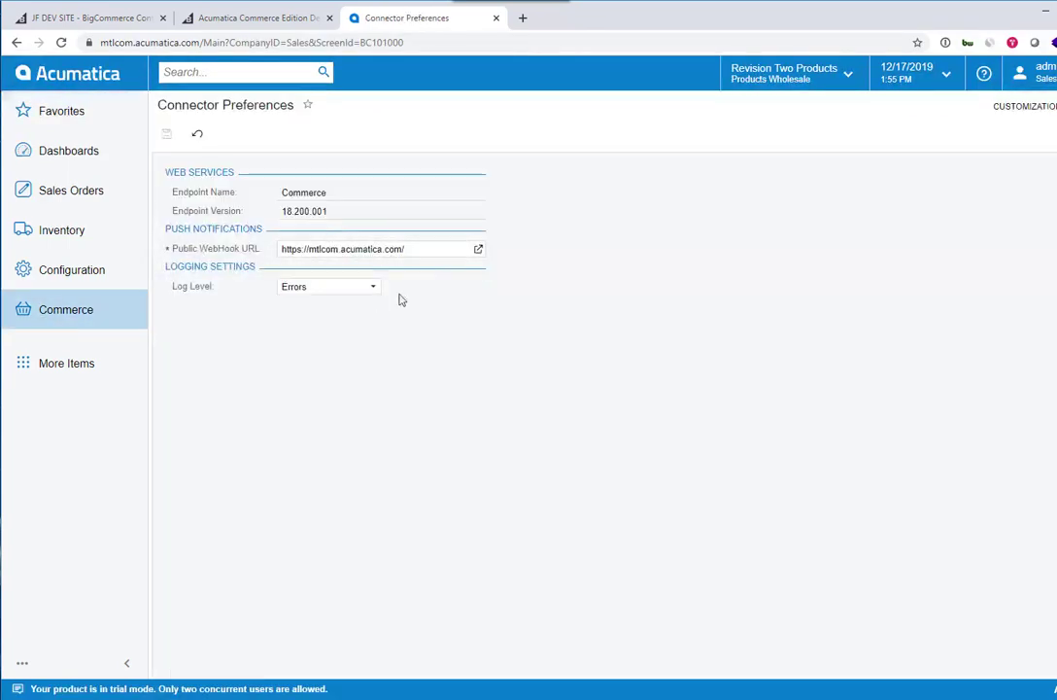
left_click(73, 318)
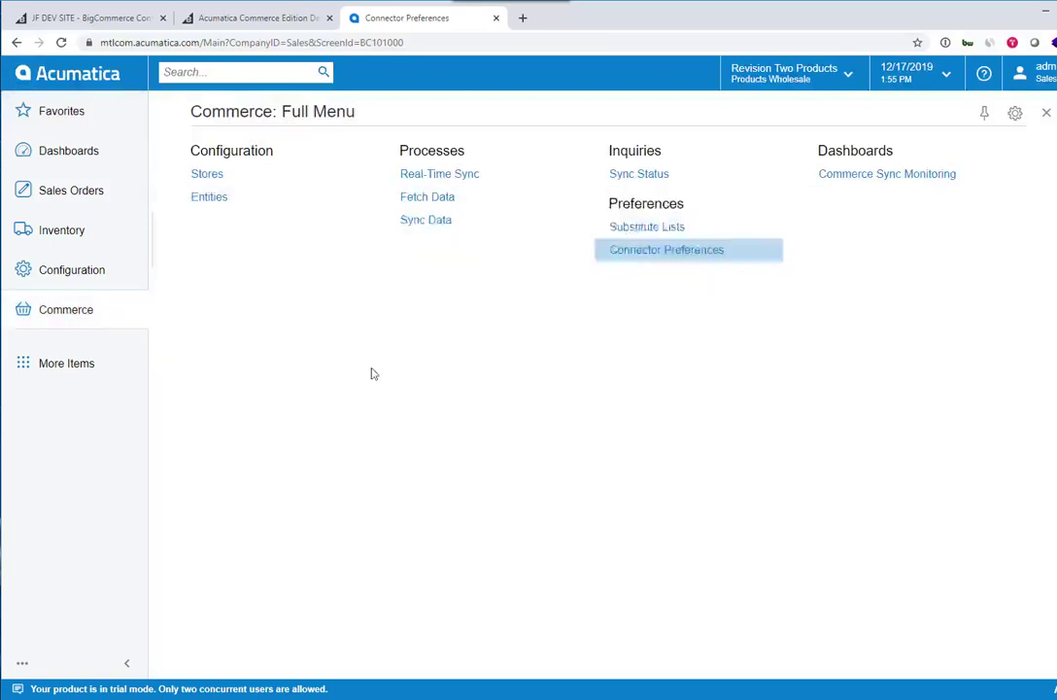
left_click(857, 181)
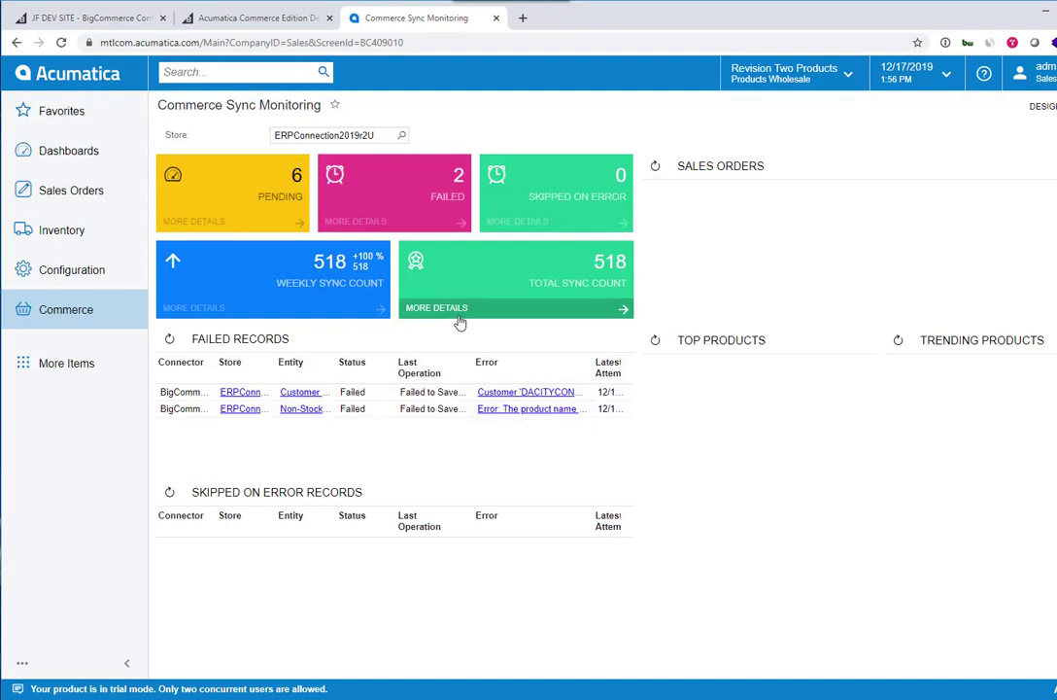
Reopen the Commerce full menu from the left navigation over the Sync Monitoring dashboard
left_click(96, 328)
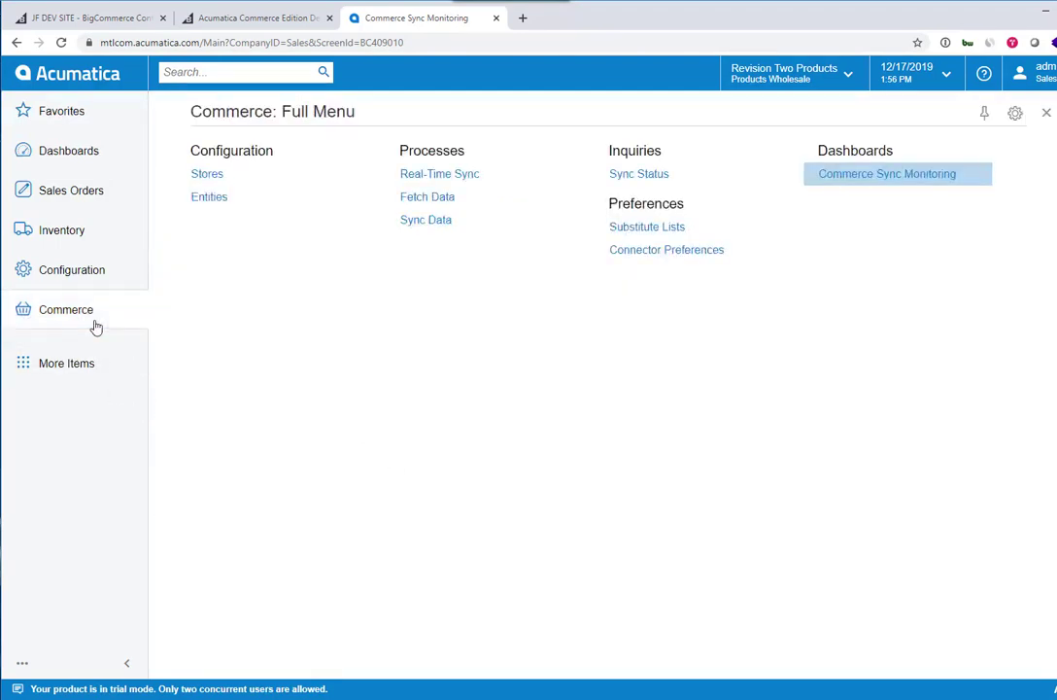